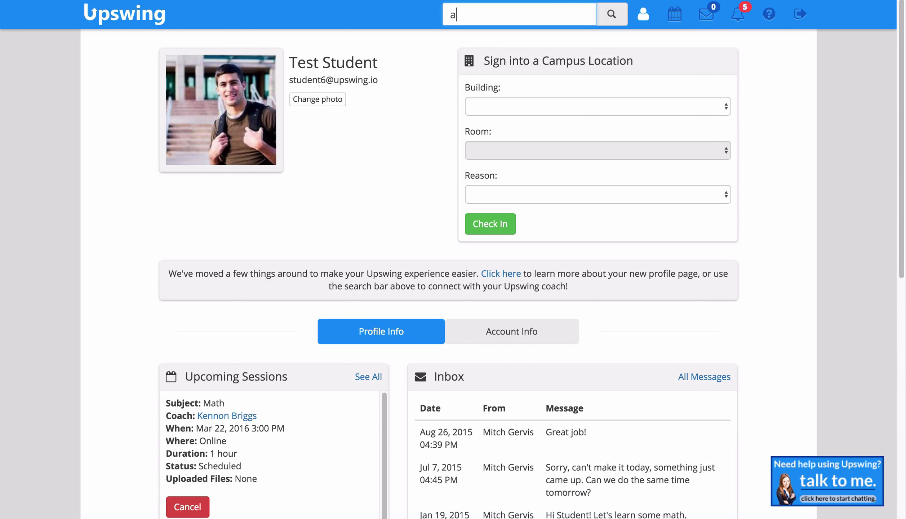
Step: Search the subjects for "advis" and open the Career Advising coach list
{"action": "type", "text": "dvis"}
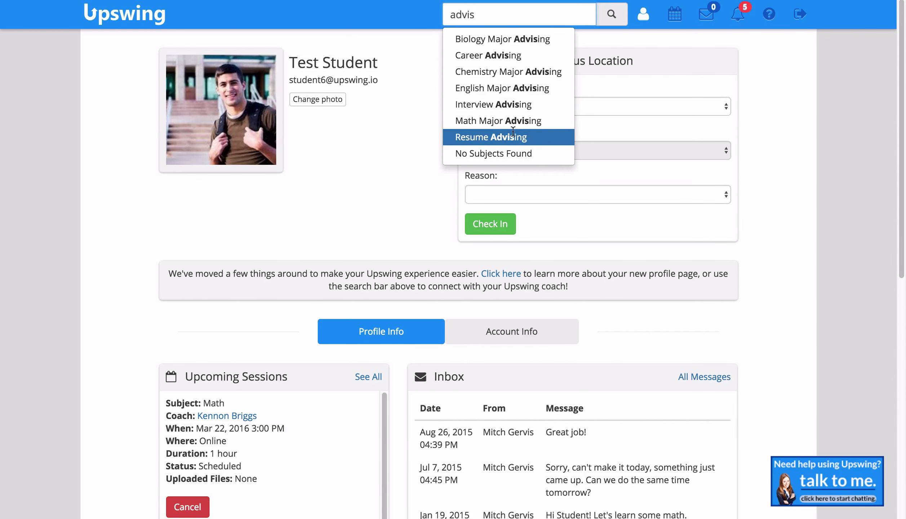
{"action": "left_click", "coordinate": [476, 56]}
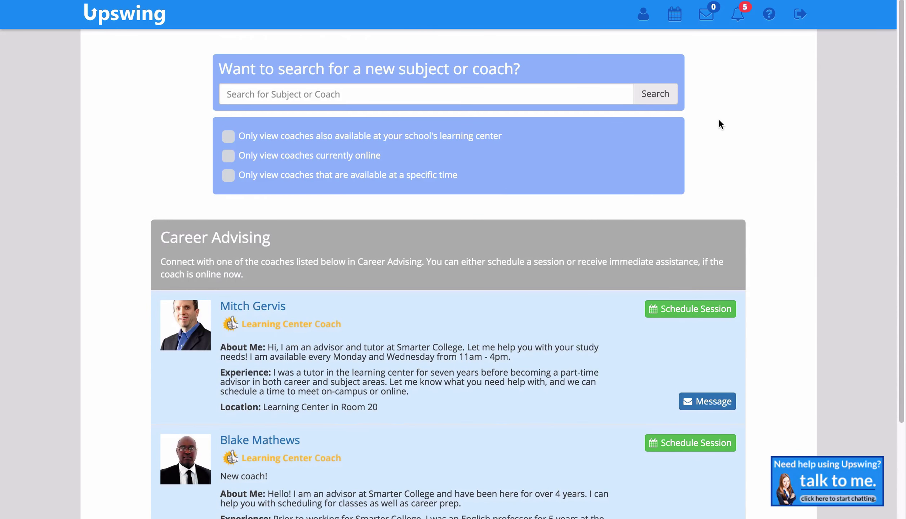
{"action": "scroll", "coordinate": [719, 120], "scroll_direction": "down", "scroll_amount": 5}
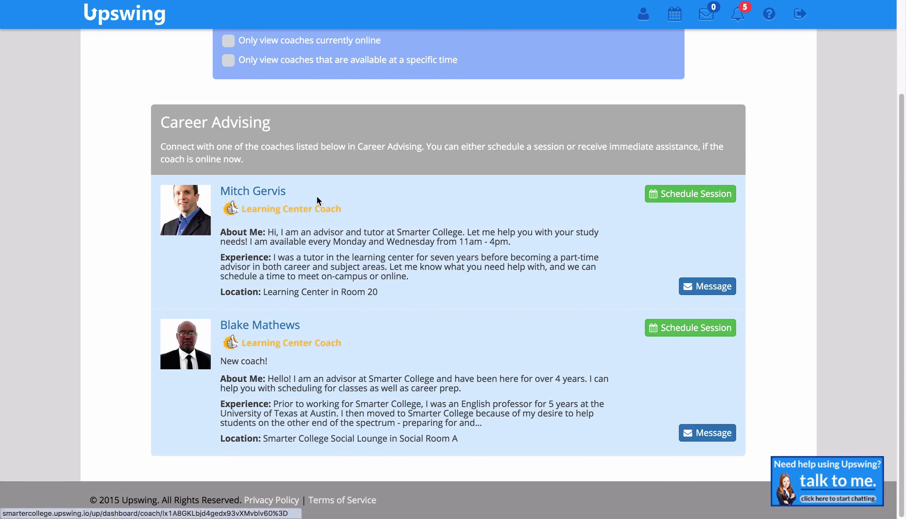
{"action": "mouse_move", "coordinate": [295, 339]}
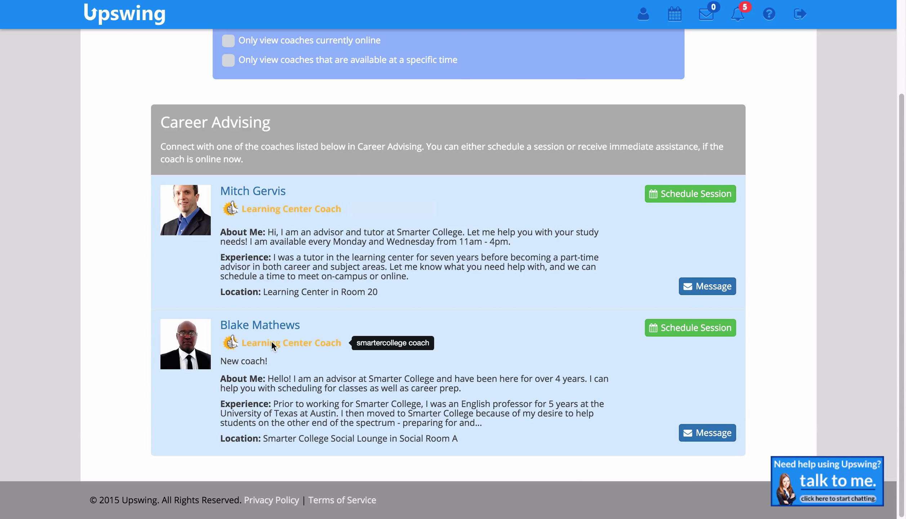
{"action": "mouse_move", "coordinate": [329, 214]}
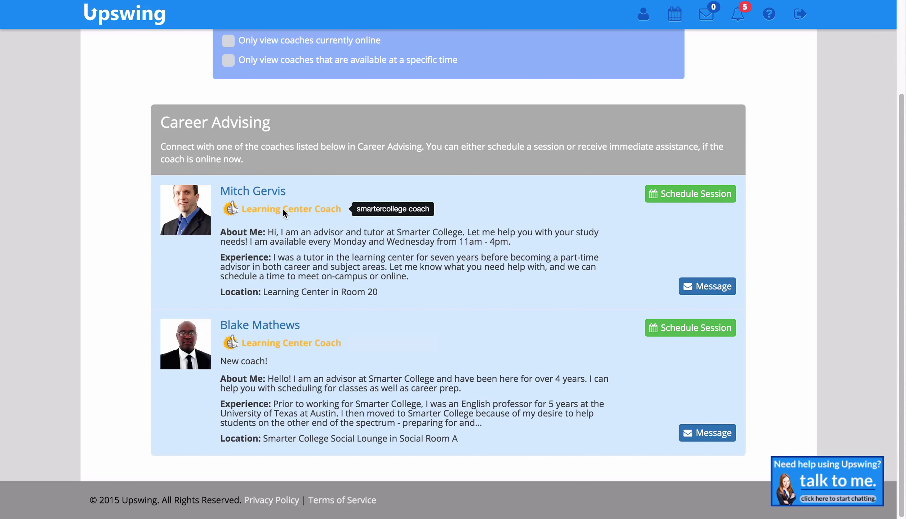
Step: Open the first listed coach's profile and review the availability, education, skills and language sections
{"action": "left_click", "coordinate": [238, 189]}
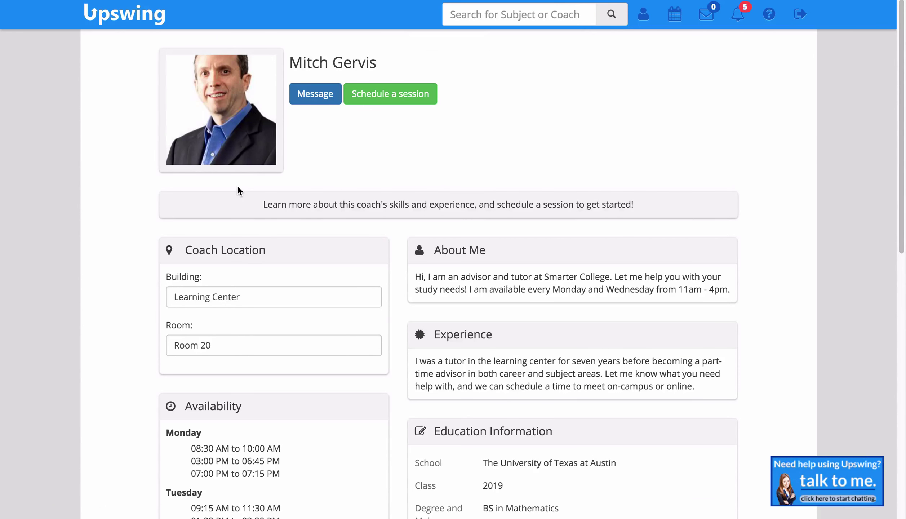
{"action": "scroll", "coordinate": [457, 250], "scroll_direction": "down", "scroll_amount": 5}
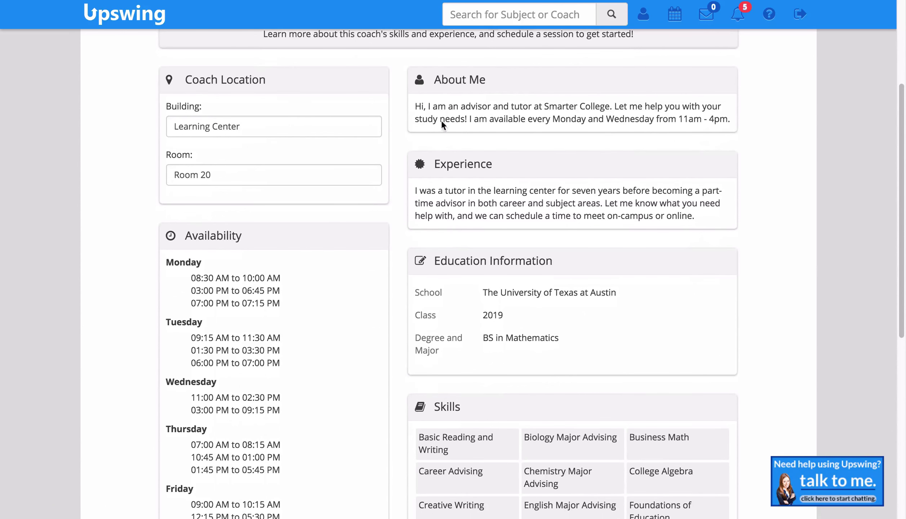
{"action": "scroll", "coordinate": [443, 137], "scroll_direction": "down", "scroll_amount": 1}
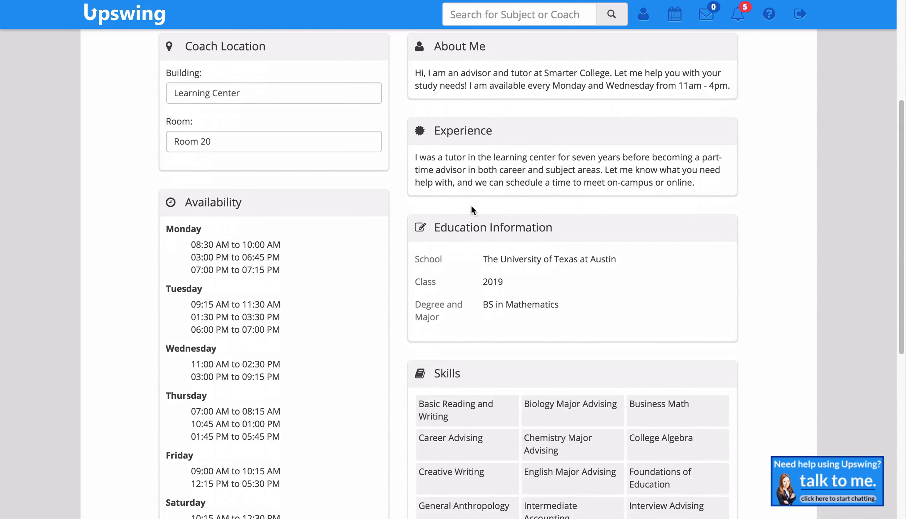
{"action": "scroll", "coordinate": [469, 205], "scroll_direction": "down", "scroll_amount": 2}
{"action": "scroll", "coordinate": [468, 206], "scroll_direction": "down", "scroll_amount": 6}
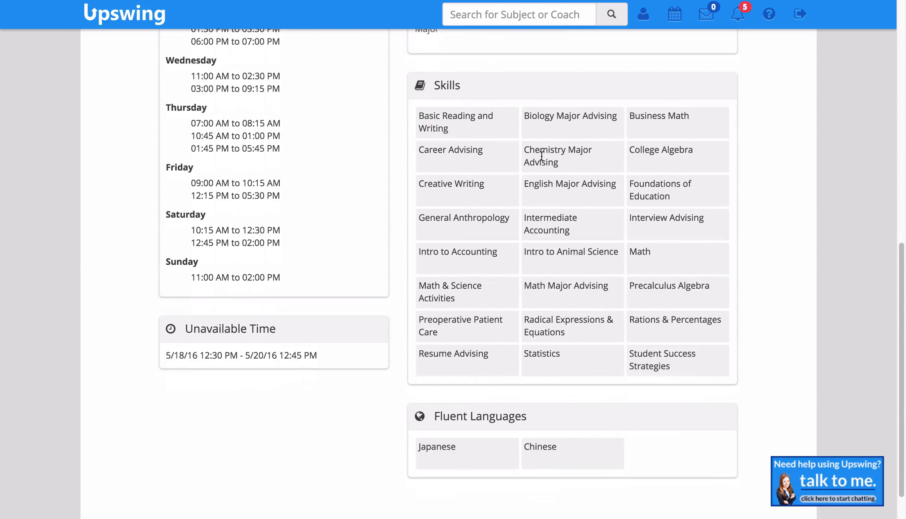
{"action": "scroll", "coordinate": [357, 266], "scroll_direction": "up", "scroll_amount": 14}
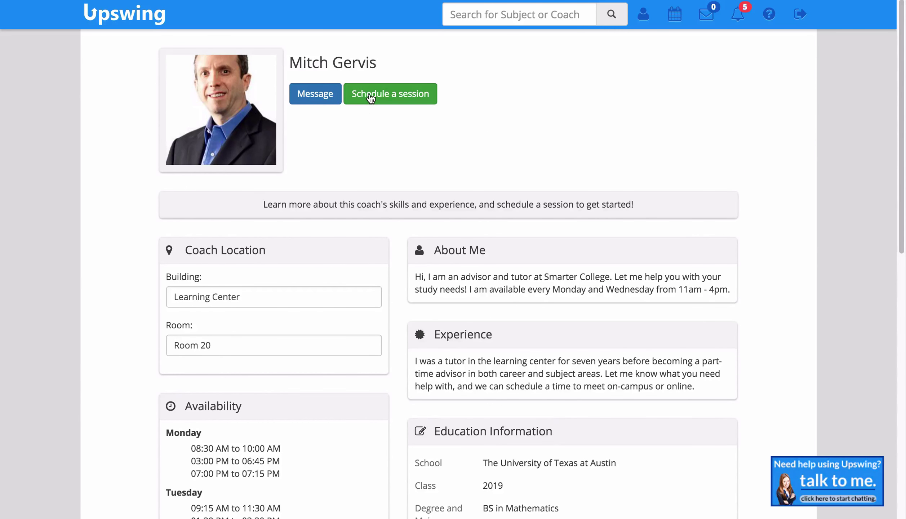
Step: Start scheduling a session with this coach in Career Advising and set the duration to 30 min
{"action": "left_click", "coordinate": [370, 94]}
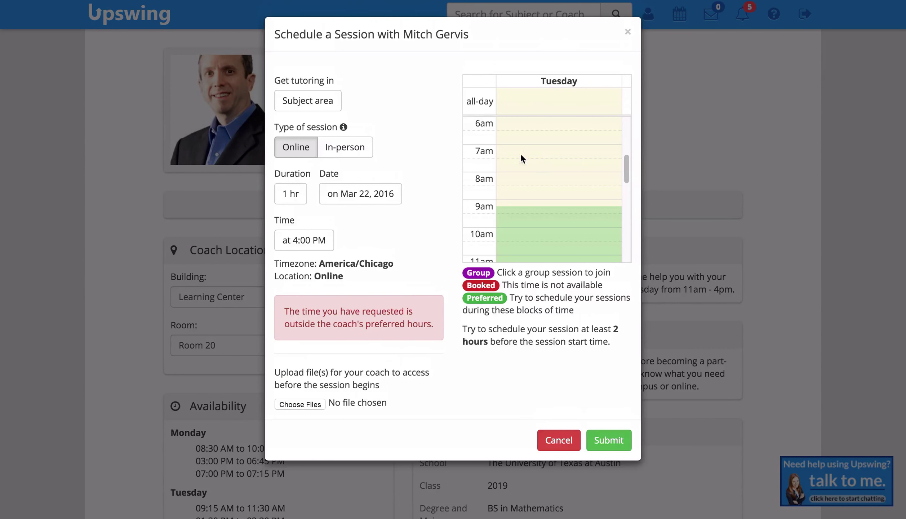
{"action": "scroll", "coordinate": [538, 157], "scroll_direction": "down", "scroll_amount": 3}
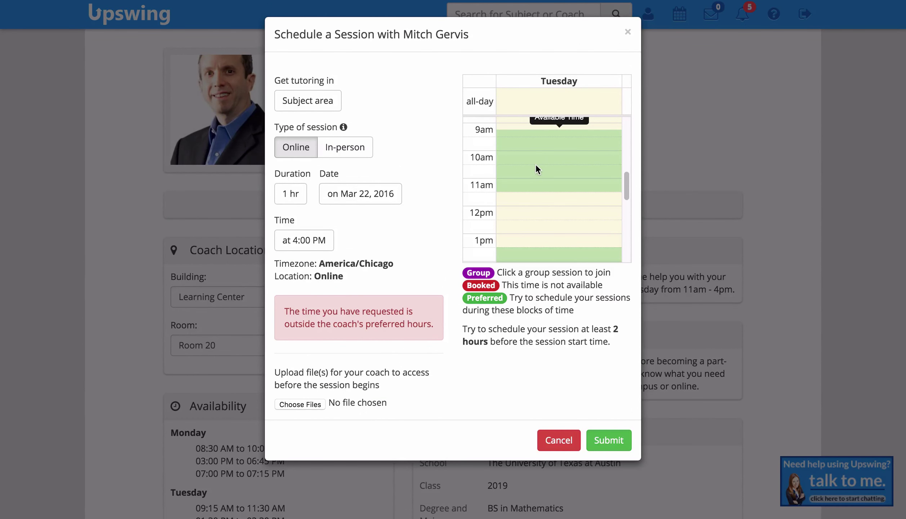
{"action": "left_click", "coordinate": [308, 101]}
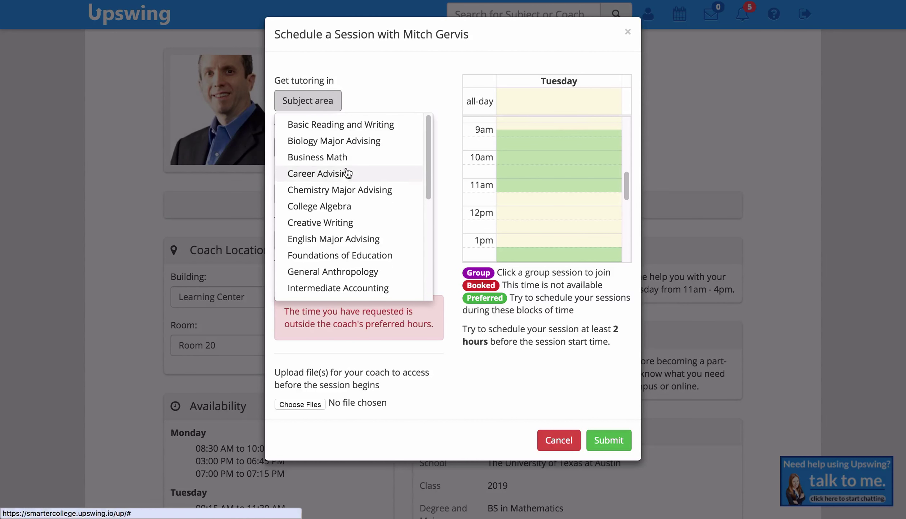
{"action": "left_click", "coordinate": [346, 173]}
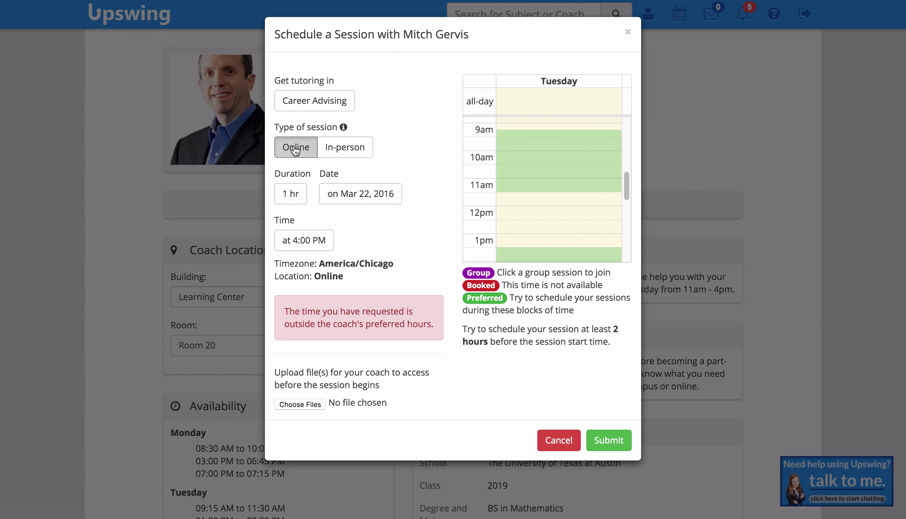
{"action": "left_click", "coordinate": [290, 193]}
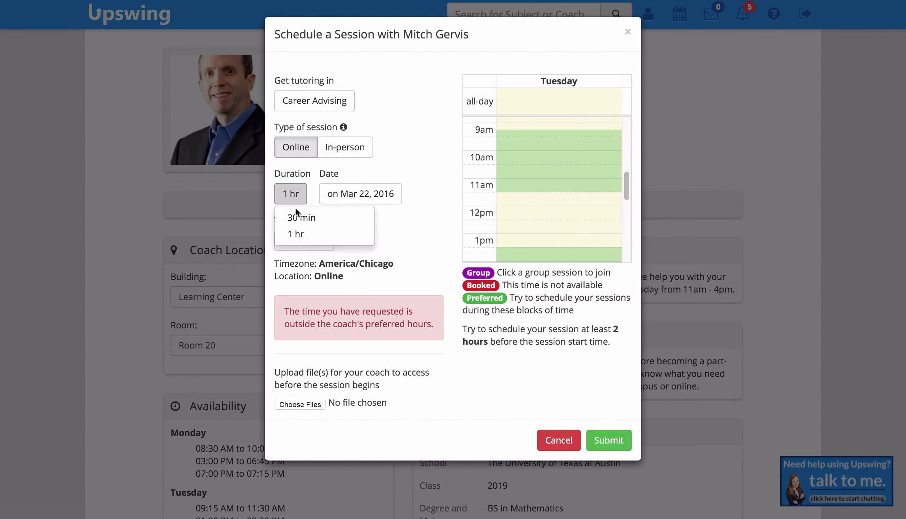
{"action": "left_click", "coordinate": [319, 218]}
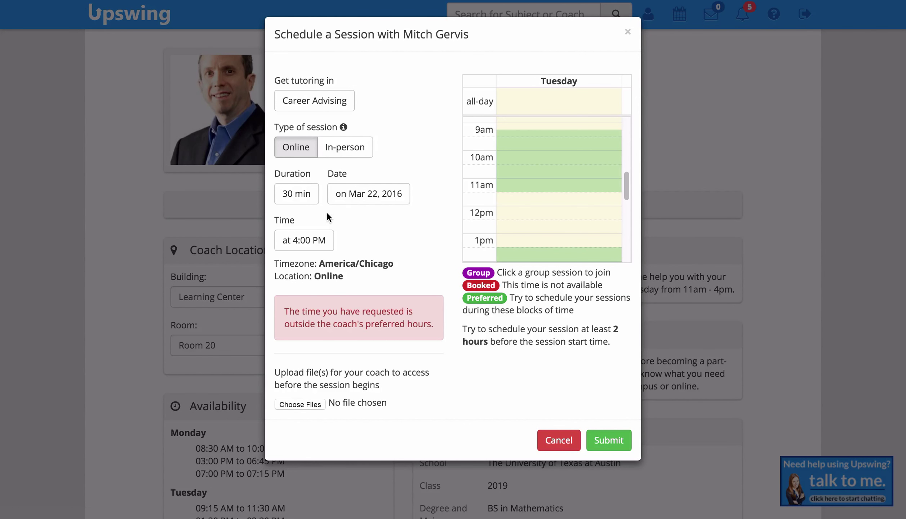
Step: Set the session time to 6:00 PM, within the coach's preferred Tuesday hours, and submit the request
{"action": "scroll", "coordinate": [533, 174], "scroll_direction": "down", "scroll_amount": 2}
{"action": "left_click", "coordinate": [397, 194]}
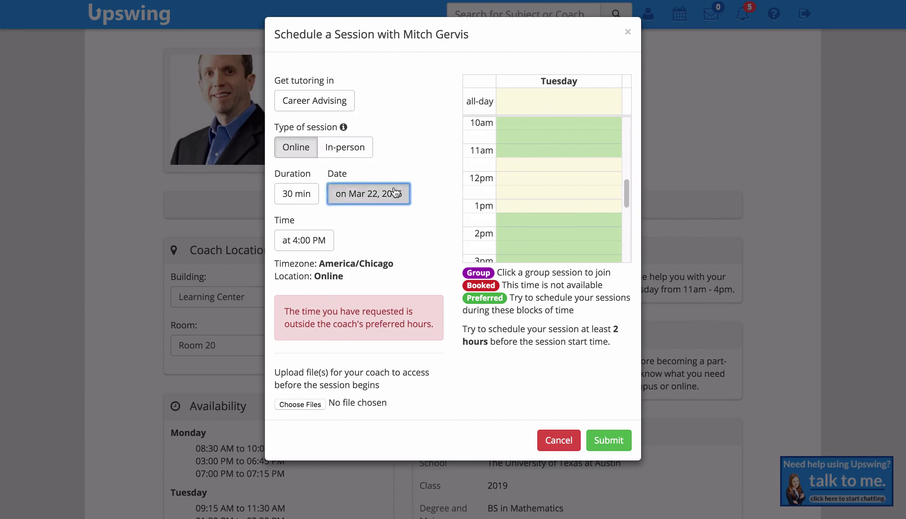
{"action": "left_click", "coordinate": [435, 171]}
{"action": "scroll", "coordinate": [527, 152], "scroll_direction": "down", "scroll_amount": 3}
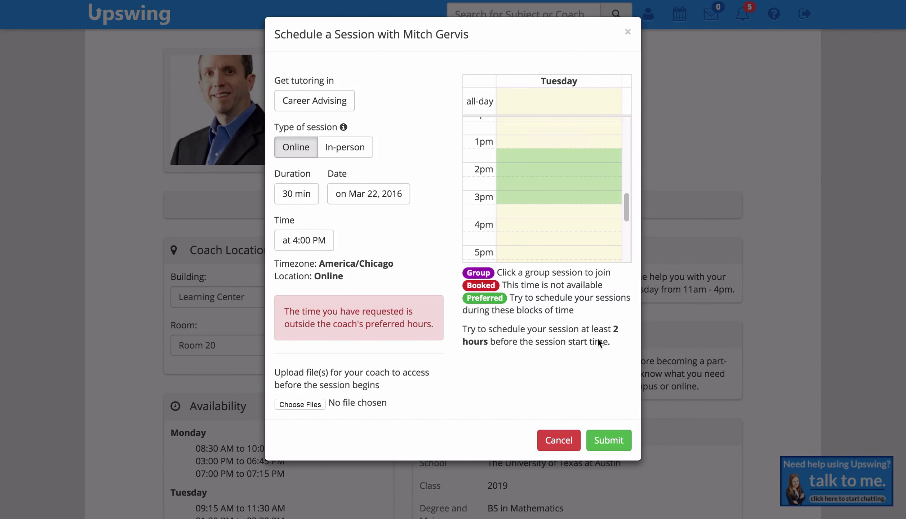
{"action": "left_click_drag", "start_coordinate": [607, 340], "coordinate": [532, 331]}
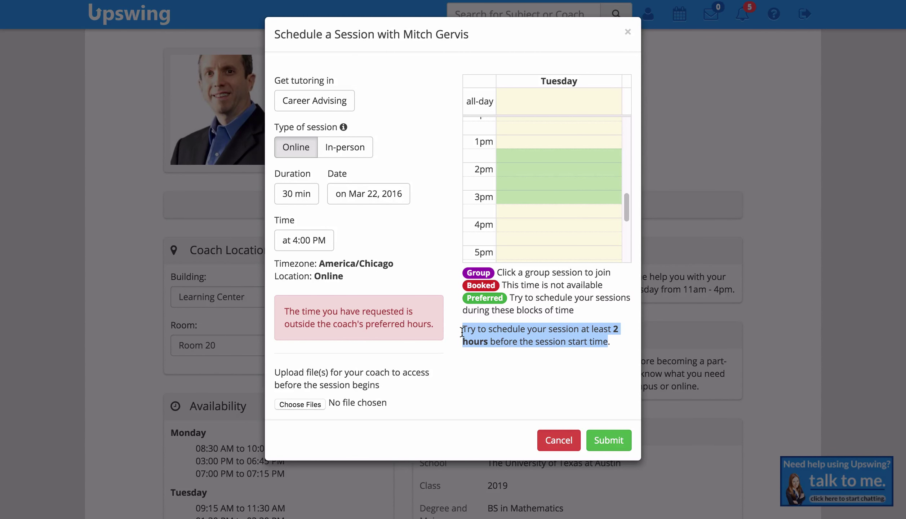
{"action": "scroll", "coordinate": [525, 151], "scroll_direction": "down", "scroll_amount": 5}
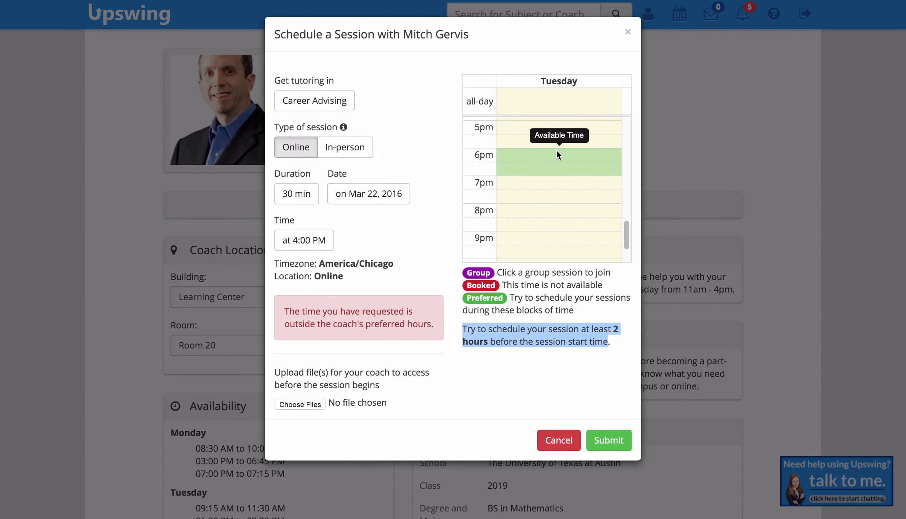
{"action": "left_click", "coordinate": [309, 245]}
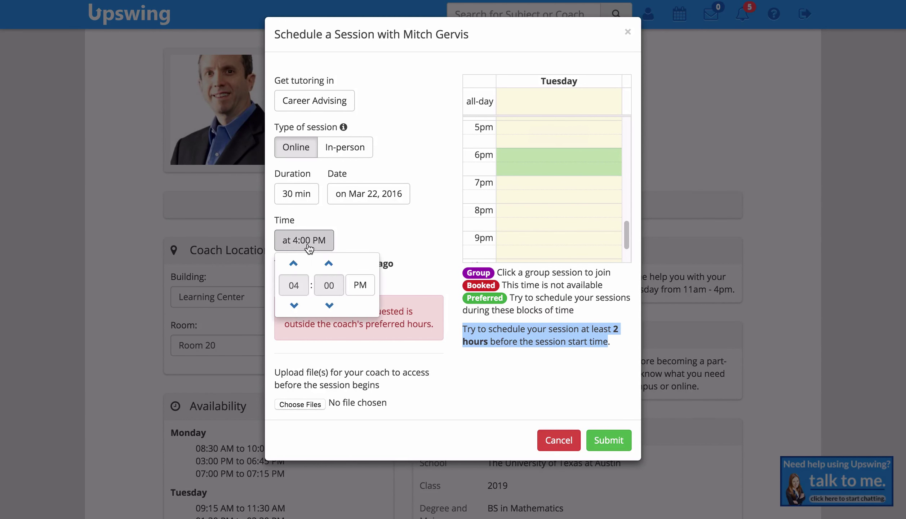
{"action": "left_click", "coordinate": [293, 263]}
{"action": "left_click", "coordinate": [294, 263]}
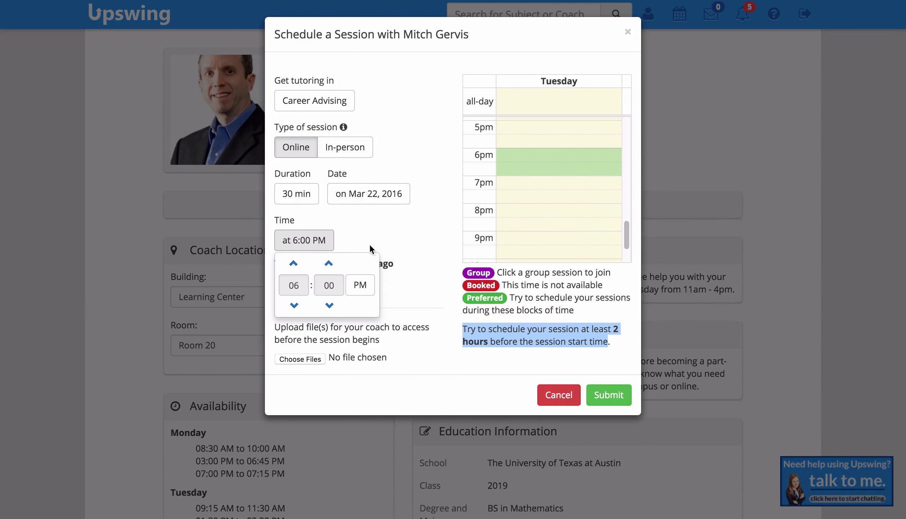
{"action": "left_click", "coordinate": [393, 232]}
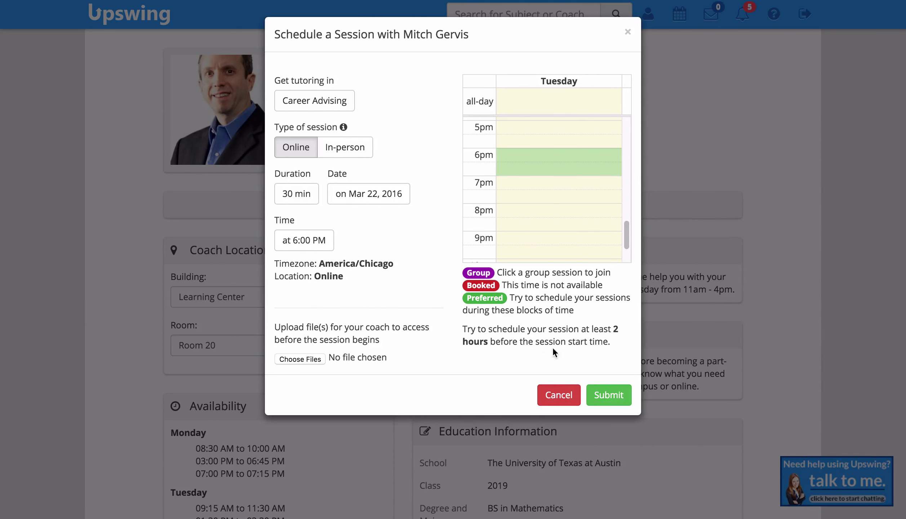
{"action": "left_click", "coordinate": [608, 395]}
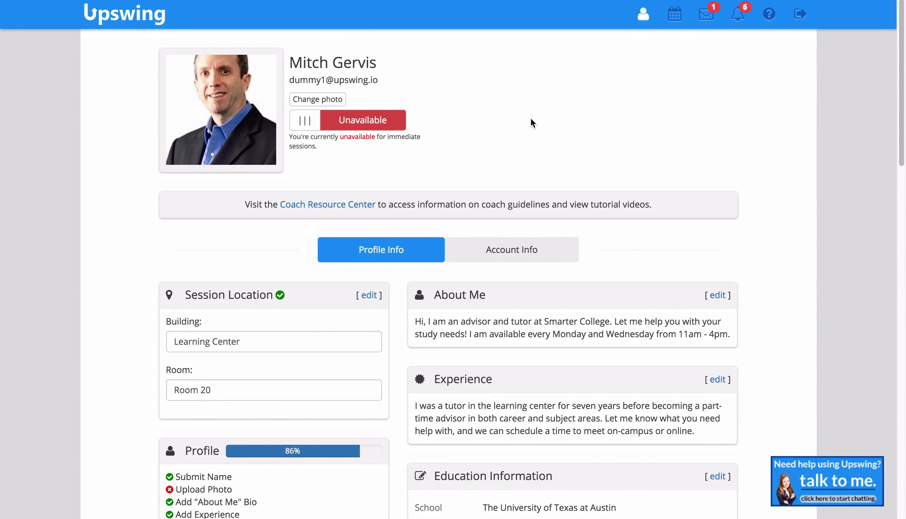
Step: From the coach's profile, accept the upcoming Career Advising session and enter its online room
{"action": "scroll", "coordinate": [531, 119], "scroll_direction": "down", "scroll_amount": 15}
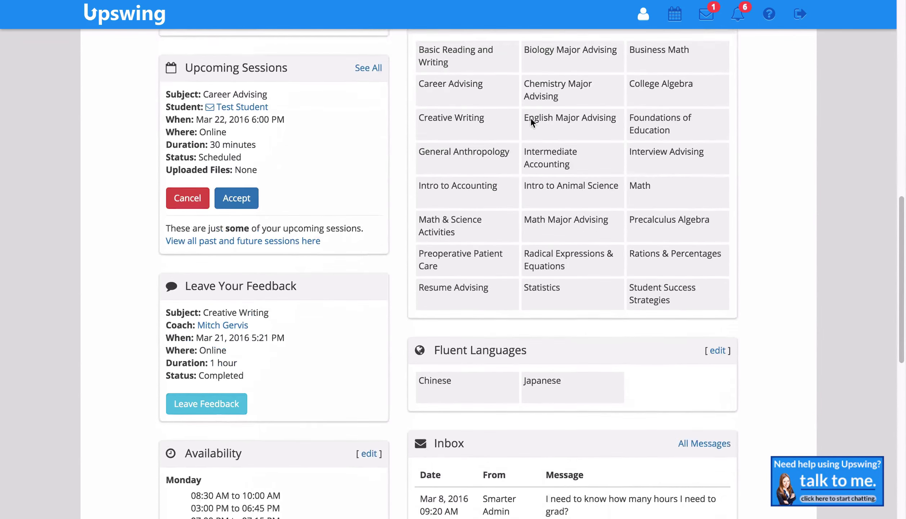
{"action": "scroll", "coordinate": [531, 121], "scroll_direction": "down", "scroll_amount": 1}
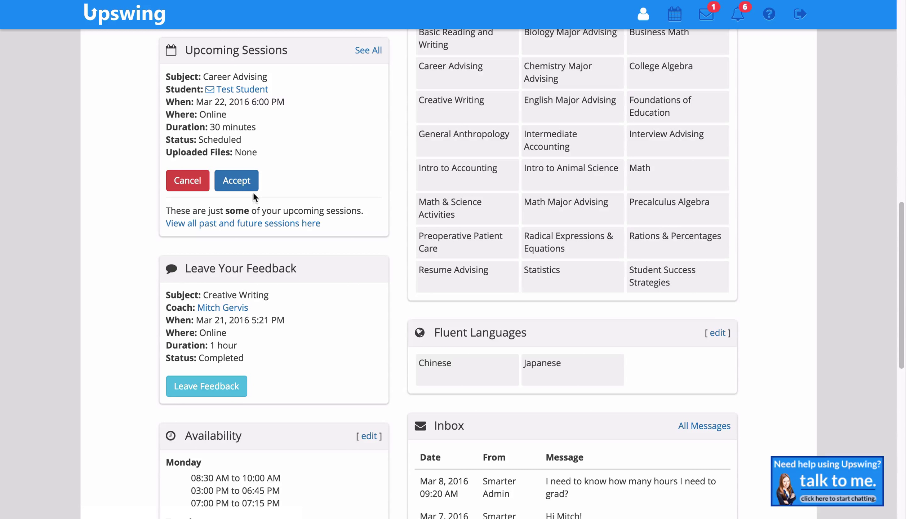
{"action": "left_click", "coordinate": [234, 179]}
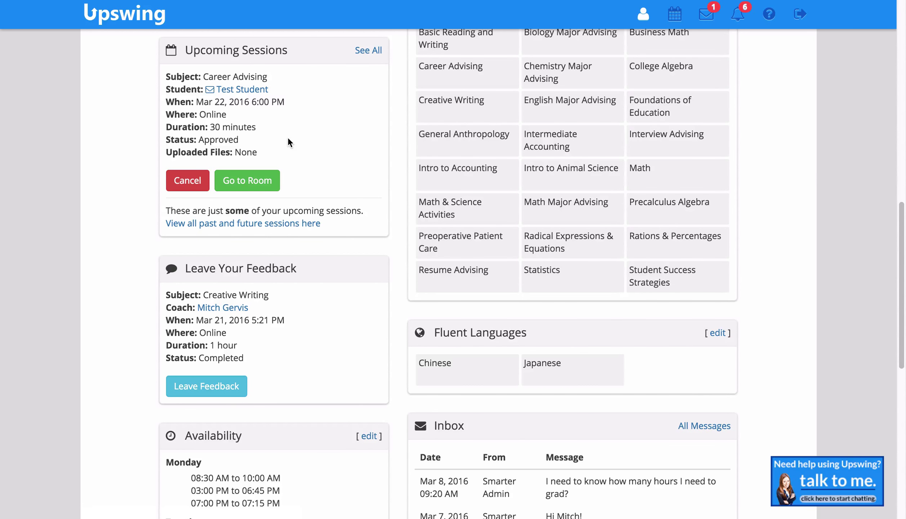
{"action": "left_click", "coordinate": [252, 184]}
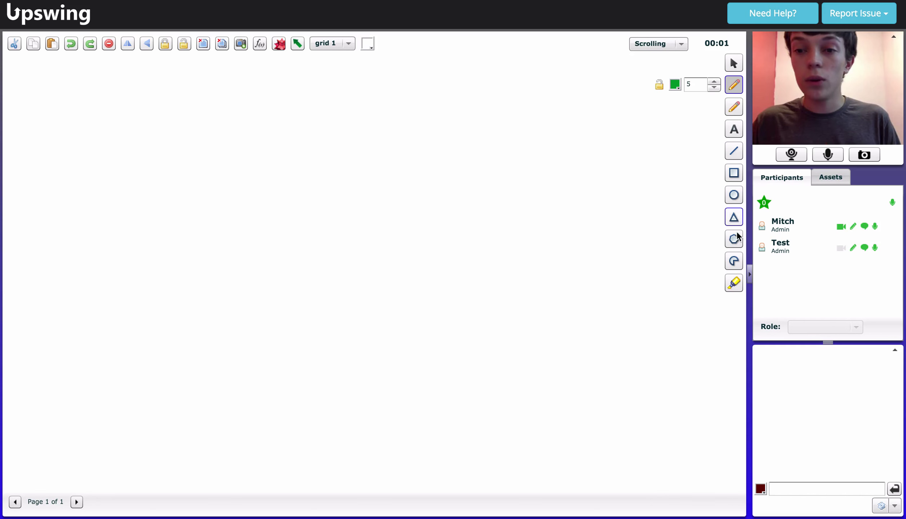
Step: Draw a wavy green freehand line with thickness 5 on the whiteboard and add a text box beside it
{"action": "left_click", "coordinate": [731, 67]}
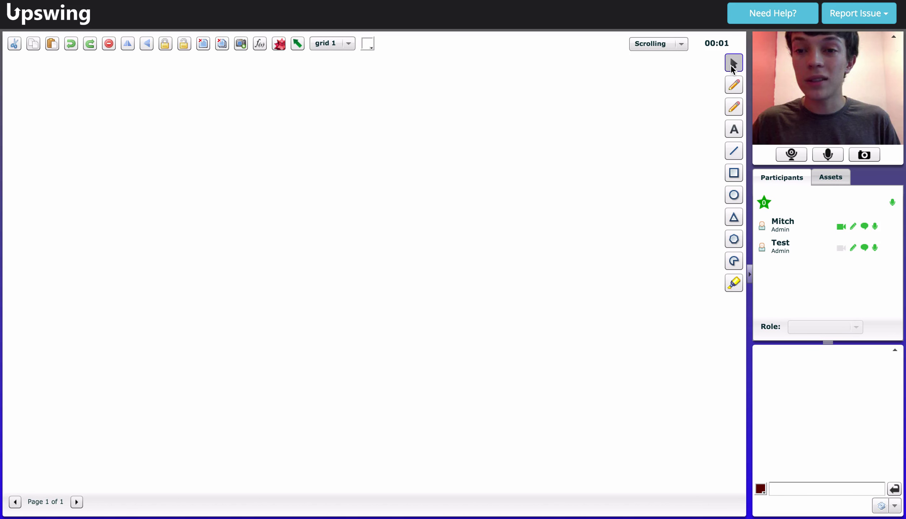
{"action": "left_click", "coordinate": [734, 85]}
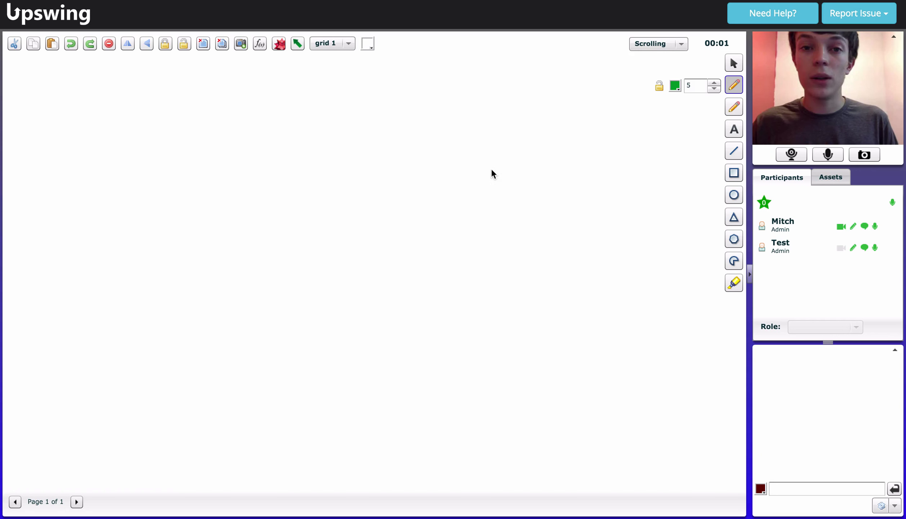
{"action": "mouse_move", "coordinate": [137, 178]}
{"action": "left_mouse_down"}
{"action": "mouse_move", "coordinate": [189, 144]}
{"action": "mouse_move", "coordinate": [368, 114]}
{"action": "left_mouse_up"}
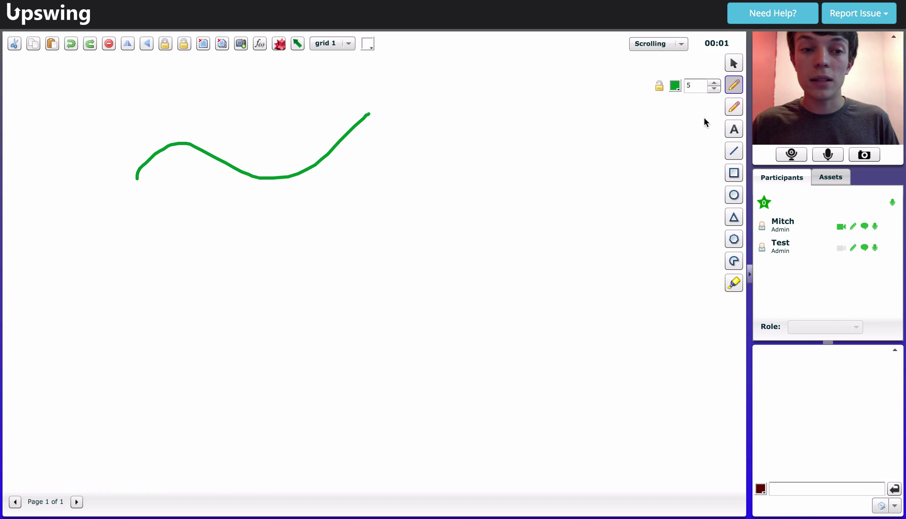
{"action": "left_click", "coordinate": [734, 130]}
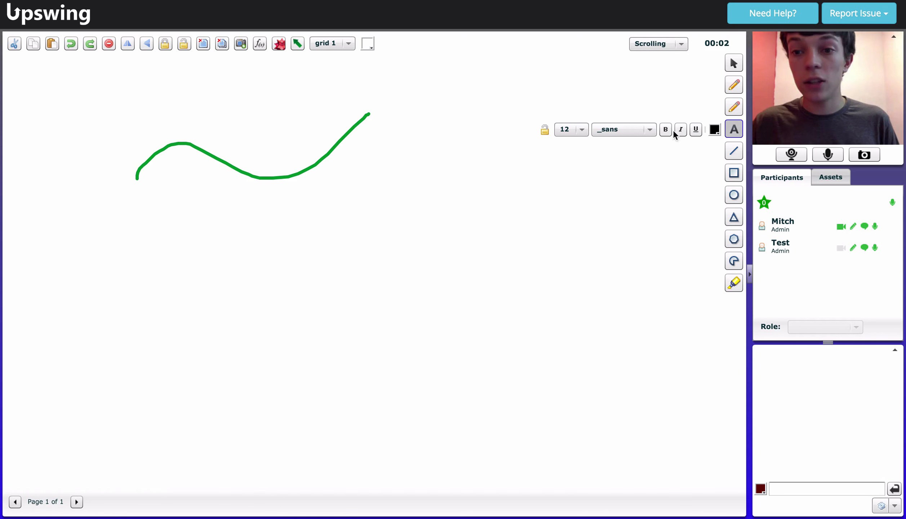
{"action": "left_click_drag", "start_coordinate": [467, 199], "coordinate": [679, 250]}
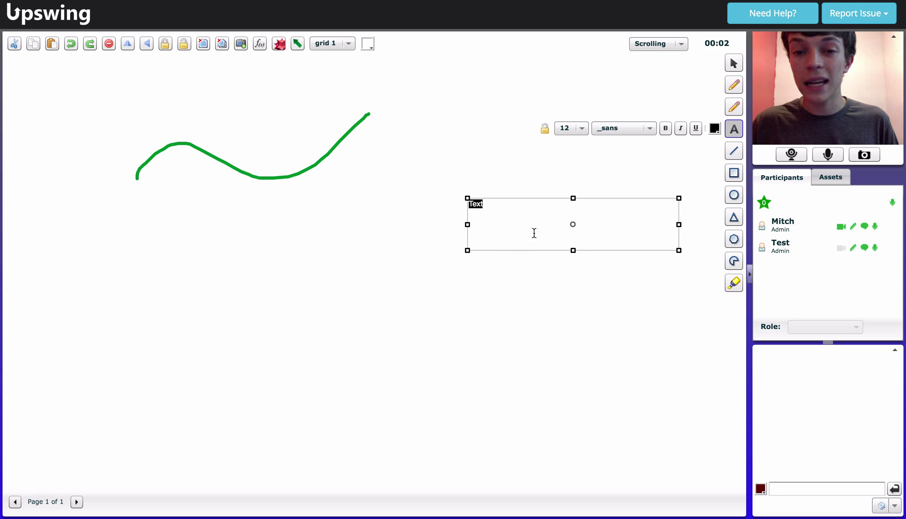
Step: Look through the options of the line, rectangle, circle and triangle drawing tools
{"action": "left_click", "coordinate": [734, 152]}
{"action": "left_click", "coordinate": [734, 173]}
{"action": "left_click", "coordinate": [735, 195]}
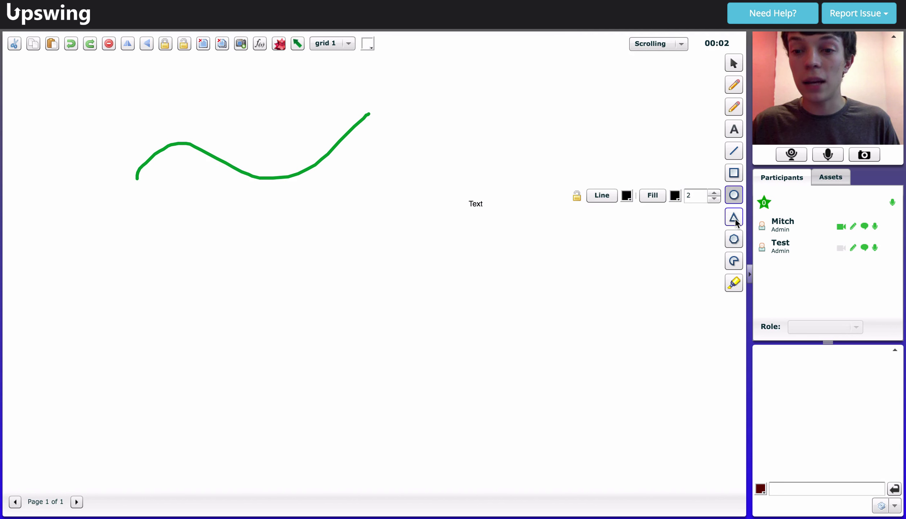
{"action": "left_click", "coordinate": [734, 218]}
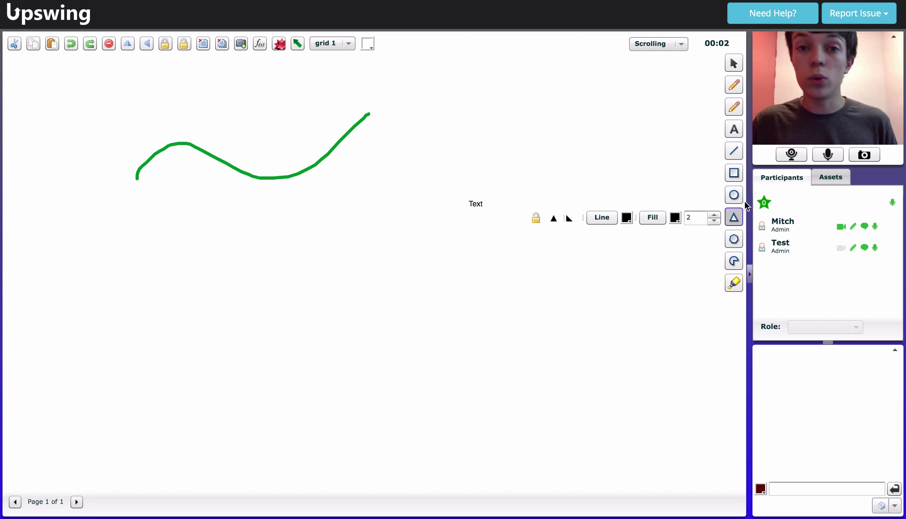
Step: Upload Sampledocument.pdf to the session's assets, allowing users to download it and adding it to the whiteboard
{"action": "left_click", "coordinate": [835, 174]}
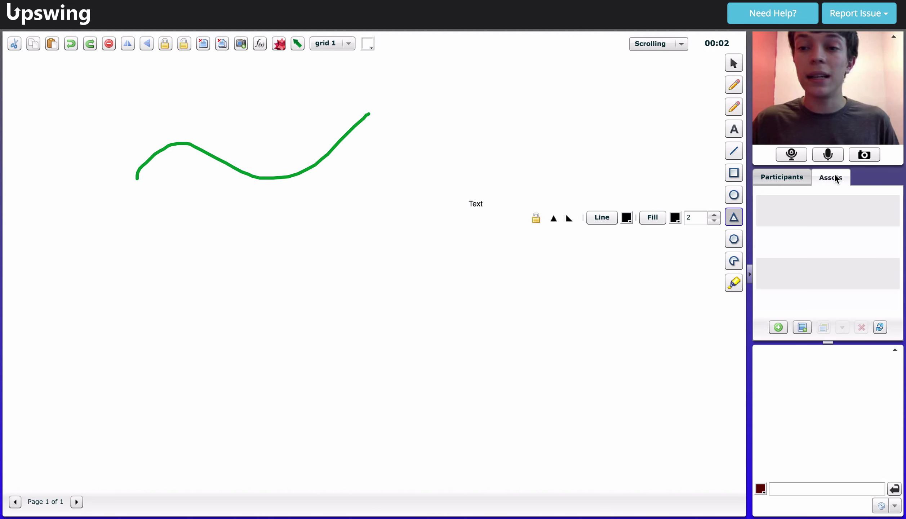
{"action": "left_click", "coordinate": [778, 328]}
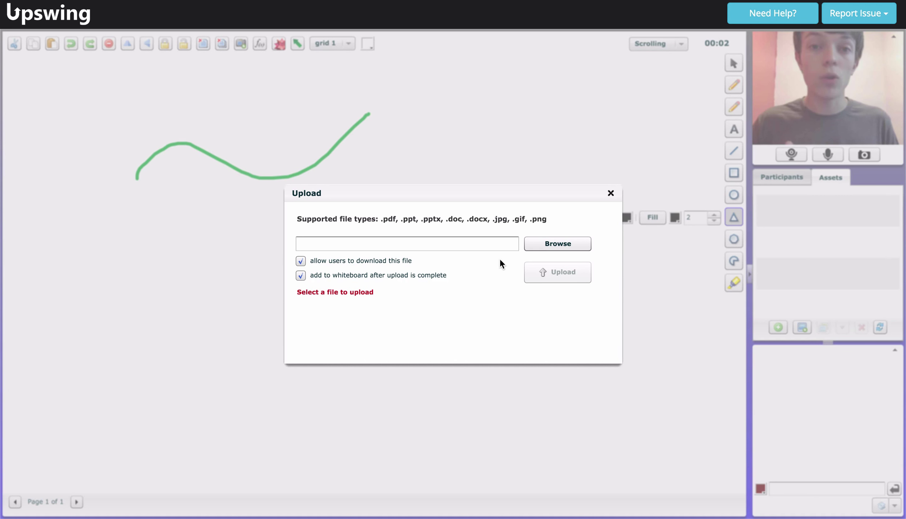
{"action": "left_click", "coordinate": [553, 246]}
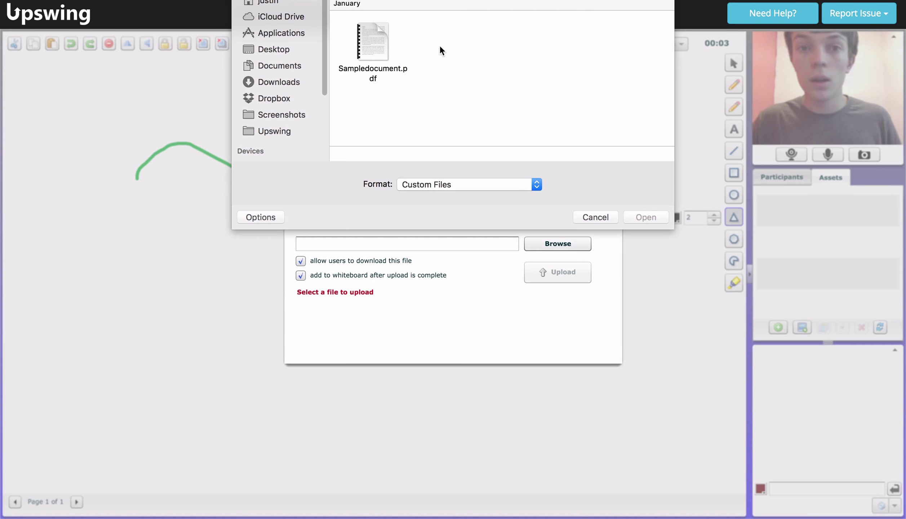
{"action": "left_click", "coordinate": [367, 46]}
{"action": "double_click", "coordinate": [371, 28]}
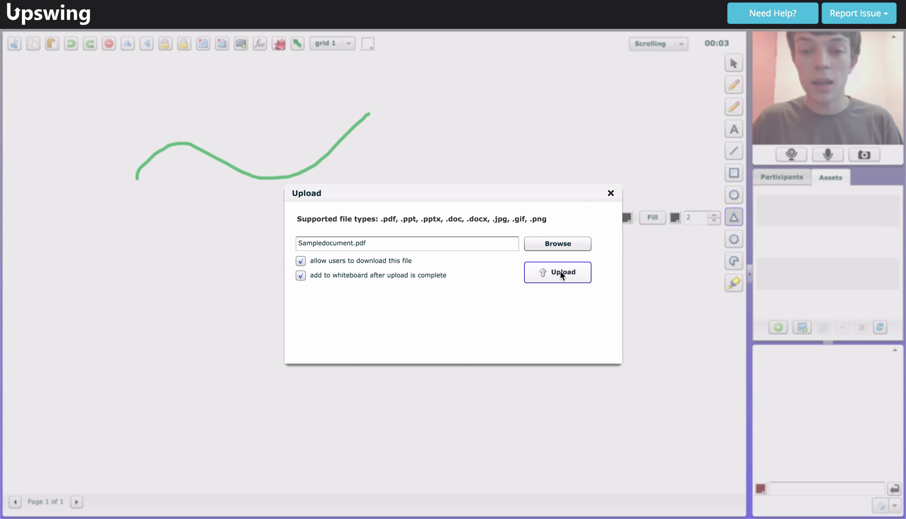
{"action": "left_click", "coordinate": [561, 275]}
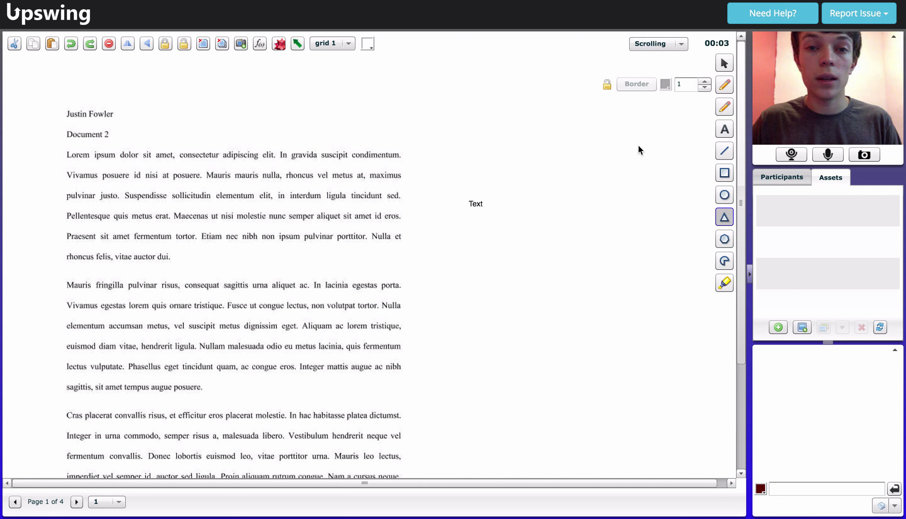
Step: Underline "nulla, rhoncus vel metus at," in green with thickness 5 and add a text box beside the first paragraph
{"action": "left_click", "coordinate": [725, 85]}
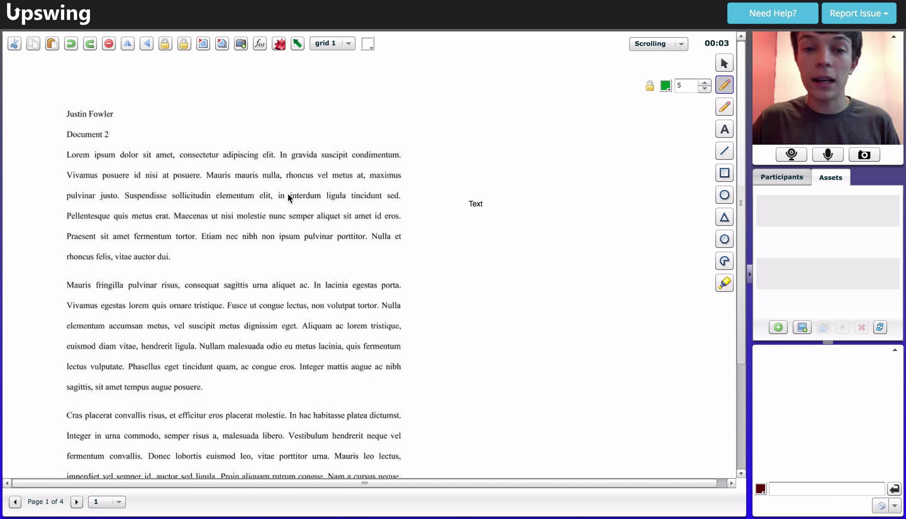
{"action": "left_click_drag", "start_coordinate": [258, 184], "coordinate": [382, 185]}
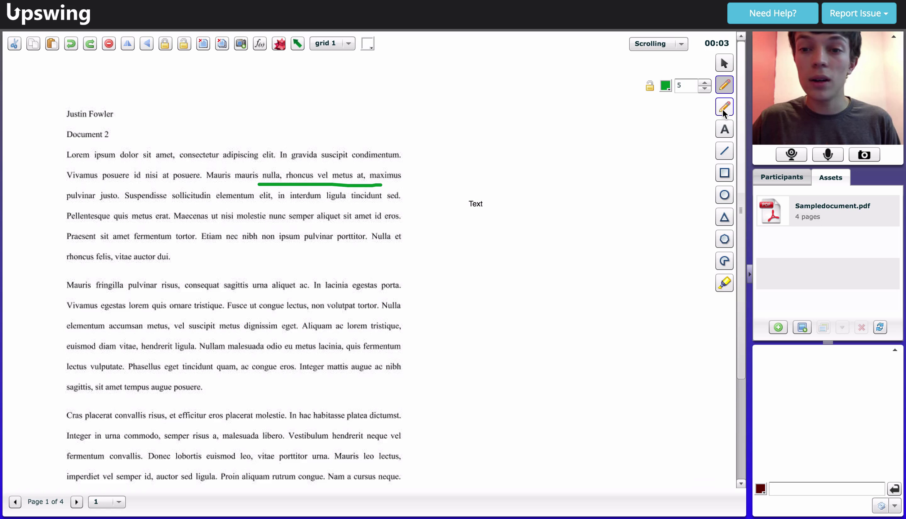
{"action": "left_click", "coordinate": [725, 129]}
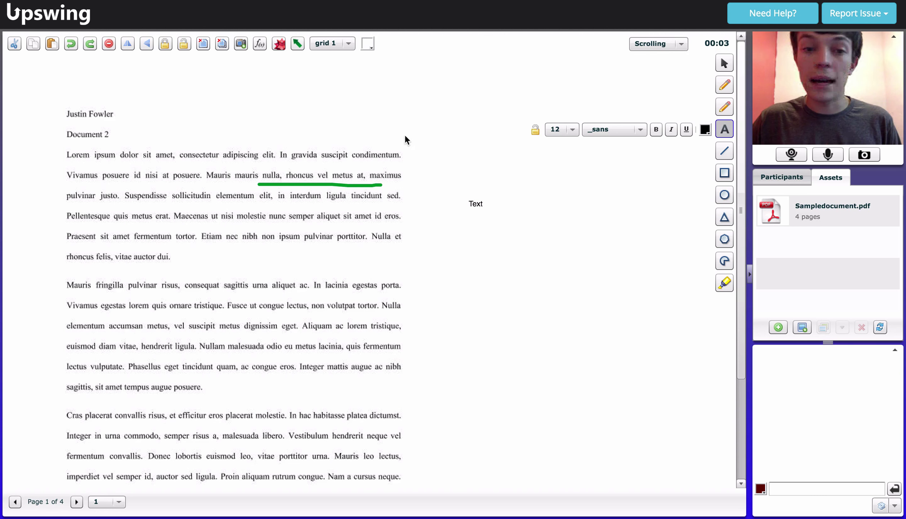
{"action": "left_click_drag", "start_coordinate": [408, 113], "coordinate": [577, 188]}
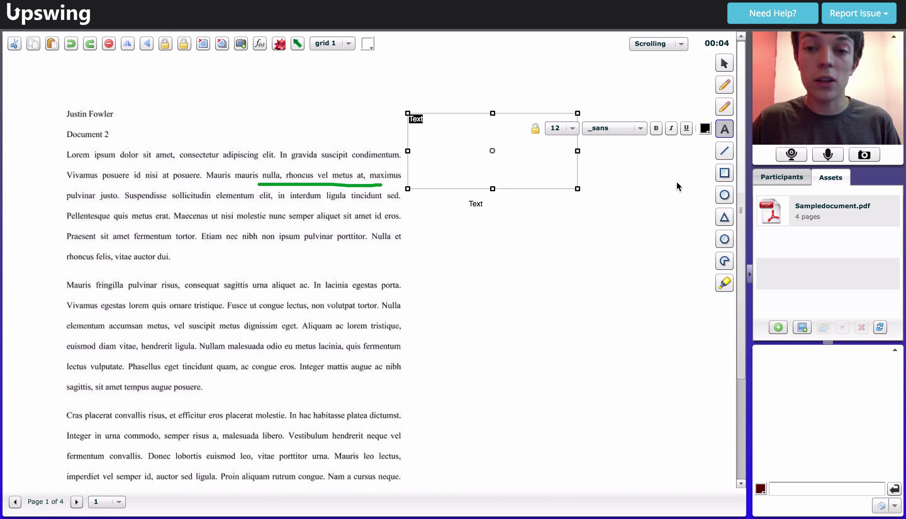
Step: Highlight "Maecenas ut nisi molestie nunc semper" in yellow with highlighter size 8
{"action": "left_click", "coordinate": [724, 283]}
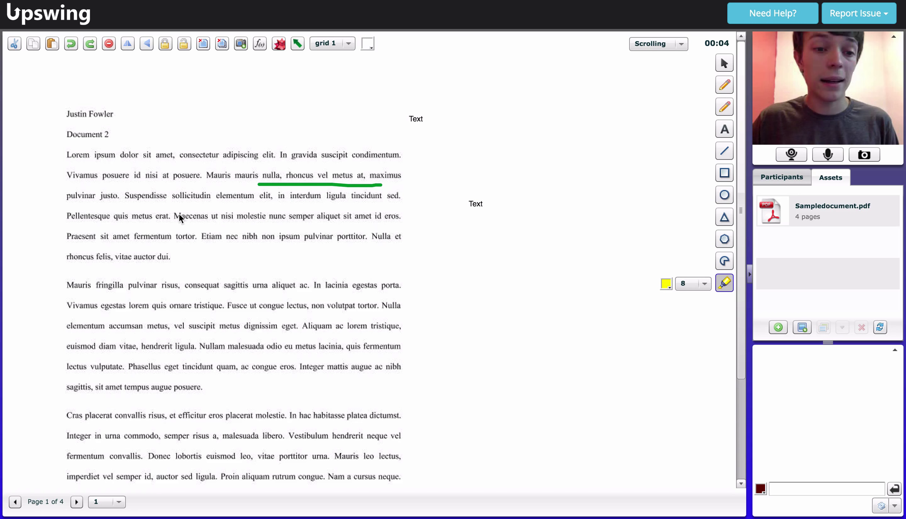
{"action": "left_click_drag", "start_coordinate": [176, 214], "coordinate": [246, 214]}
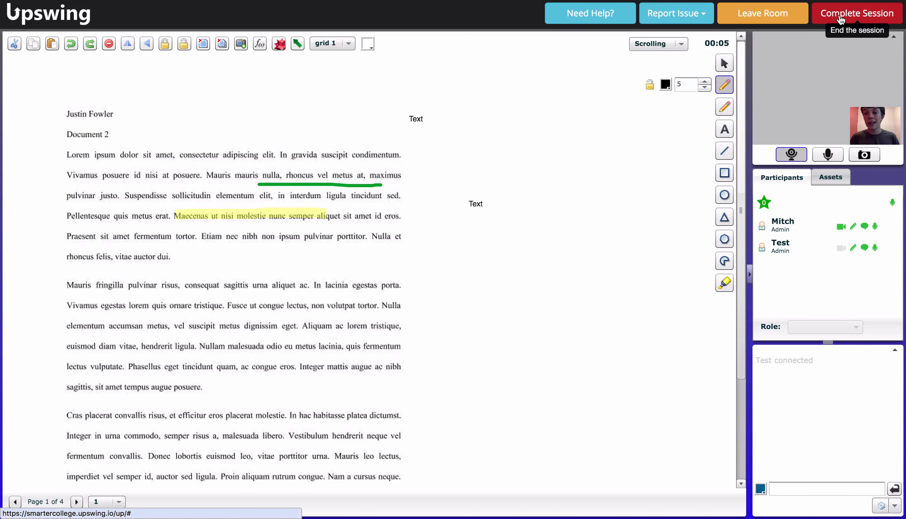
Step: End the session and begin its feedback form at the question about Career Advising topics covered
{"action": "left_click", "coordinate": [868, 16]}
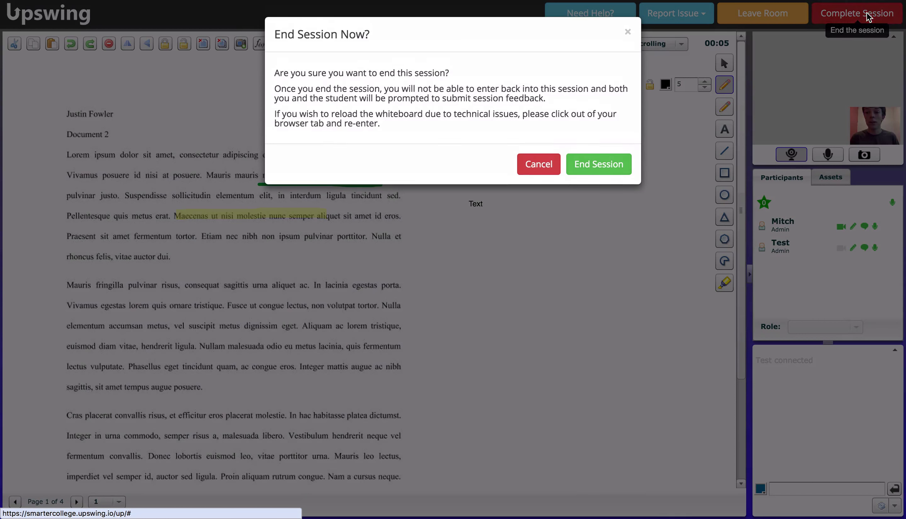
{"action": "left_click", "coordinate": [597, 167]}
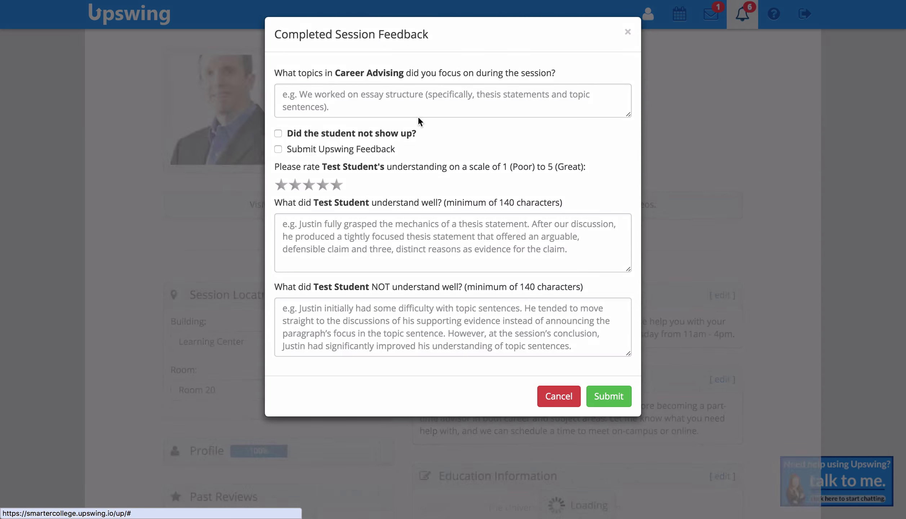
{"action": "left_click", "coordinate": [416, 99]}
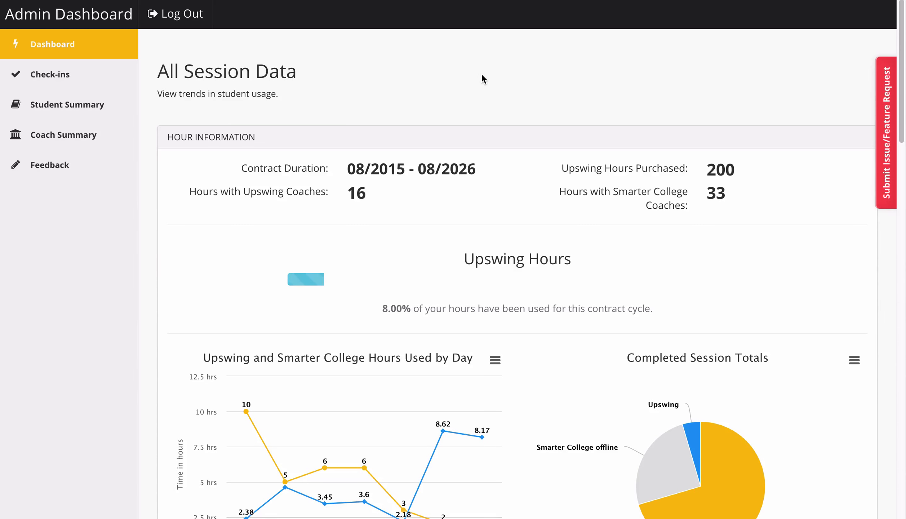
Step: Review the admin dashboard's session data and open the summary of the student listed with 3+ abandoned sessions
{"action": "scroll", "coordinate": [483, 77], "scroll_direction": "down", "scroll_amount": 6}
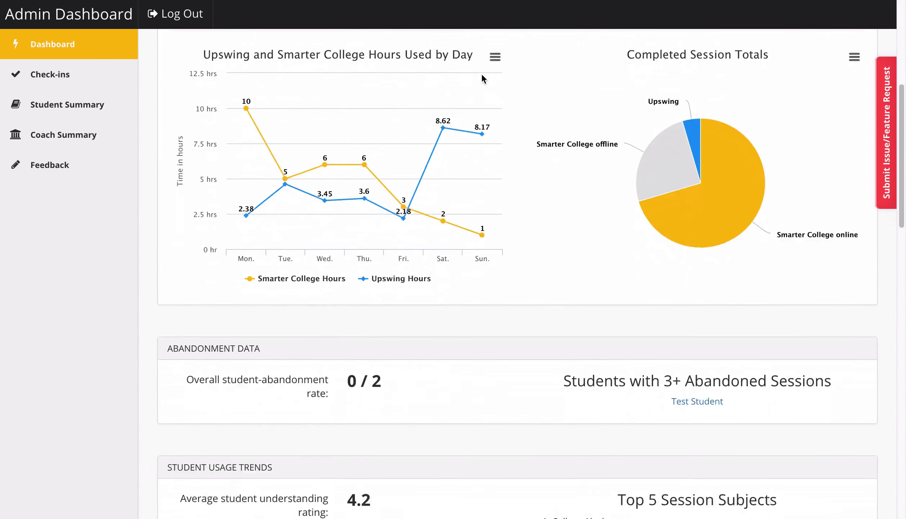
{"action": "scroll", "coordinate": [483, 79], "scroll_direction": "down", "scroll_amount": 6}
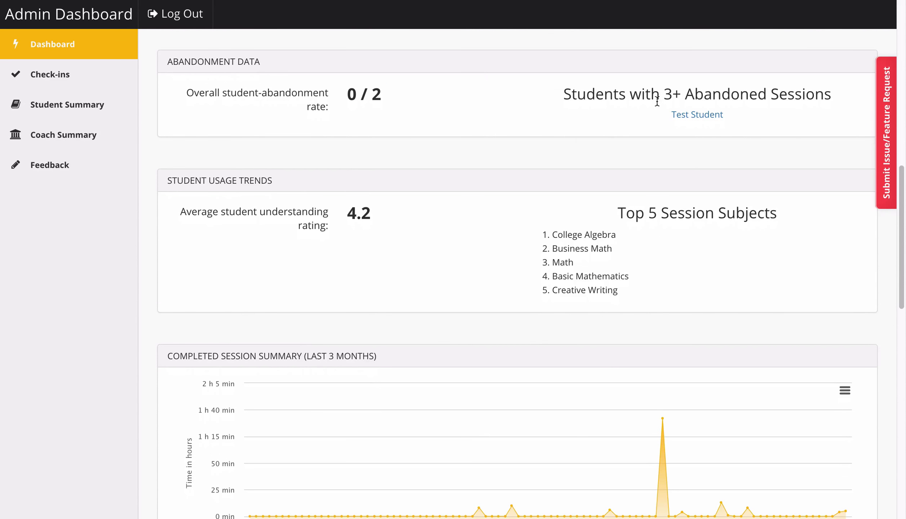
{"action": "left_click_drag", "start_coordinate": [685, 95], "coordinate": [679, 96]}
{"action": "left_click", "coordinate": [678, 96]}
{"action": "left_click", "coordinate": [706, 116]}
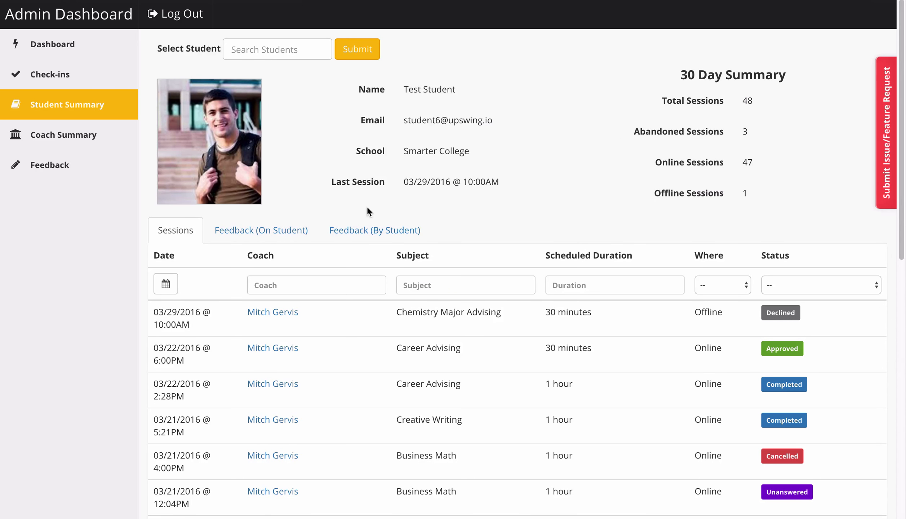
Step: Examine the student's session history and the coaches' feedback on the student, and return to the session list
{"action": "scroll", "coordinate": [367, 209], "scroll_direction": "down", "scroll_amount": 4}
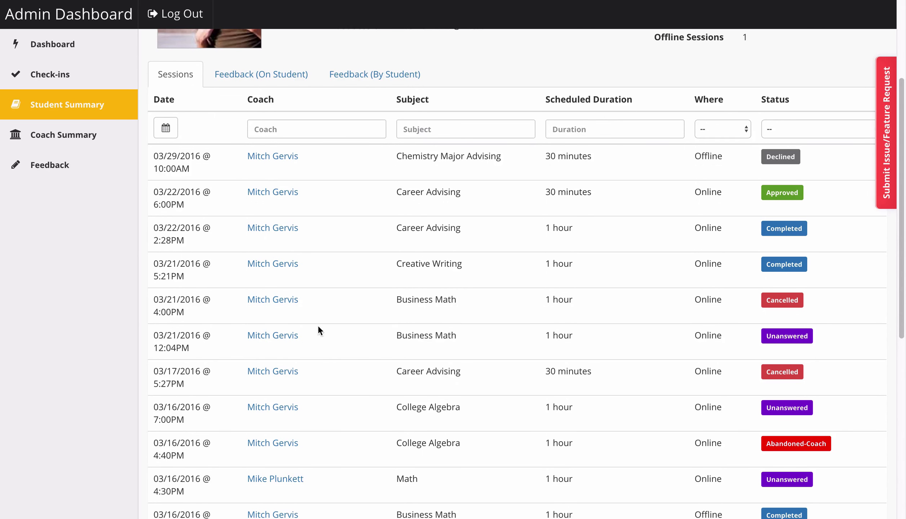
{"action": "scroll", "coordinate": [513, 70], "scroll_direction": "up", "scroll_amount": 1}
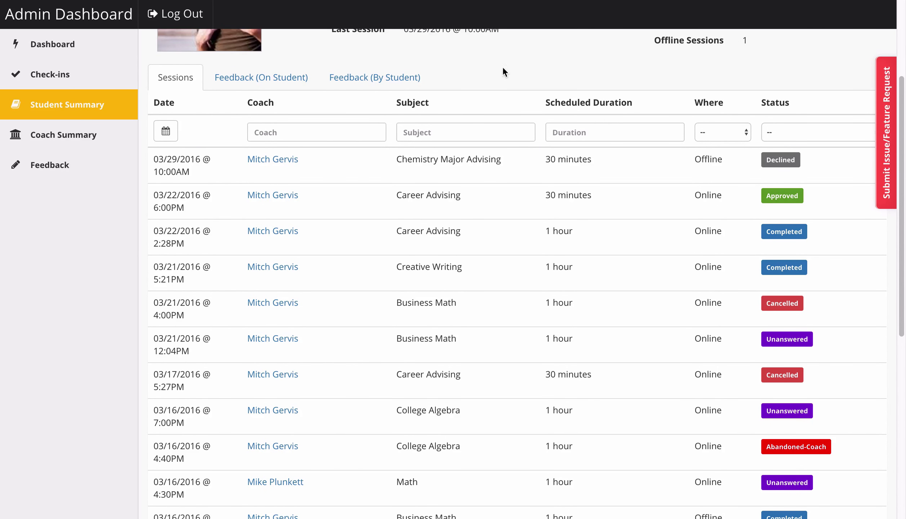
{"action": "left_click", "coordinate": [240, 74]}
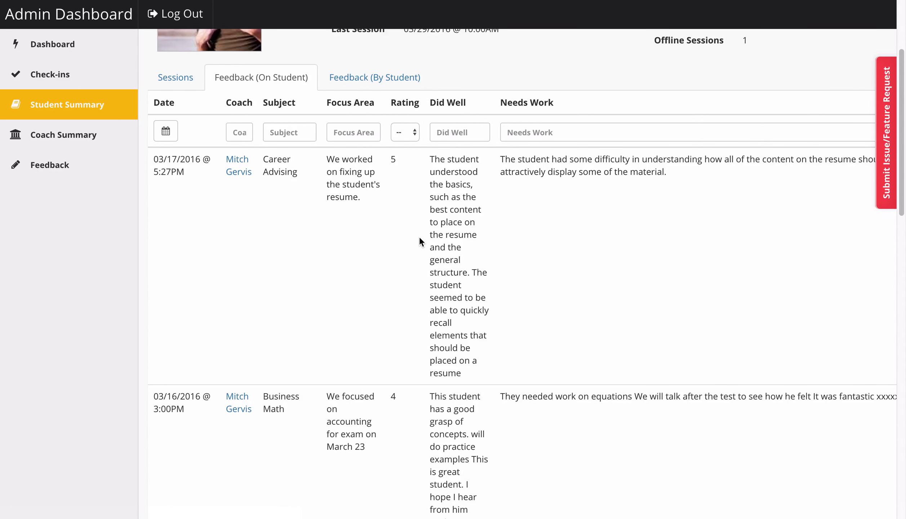
{"action": "scroll", "coordinate": [273, 237], "scroll_direction": "up", "scroll_amount": 5}
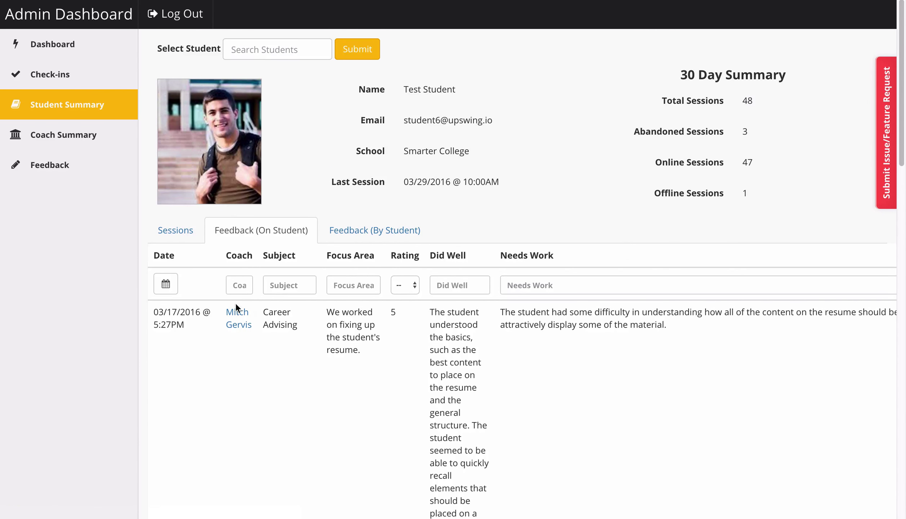
{"action": "left_click", "coordinate": [182, 236]}
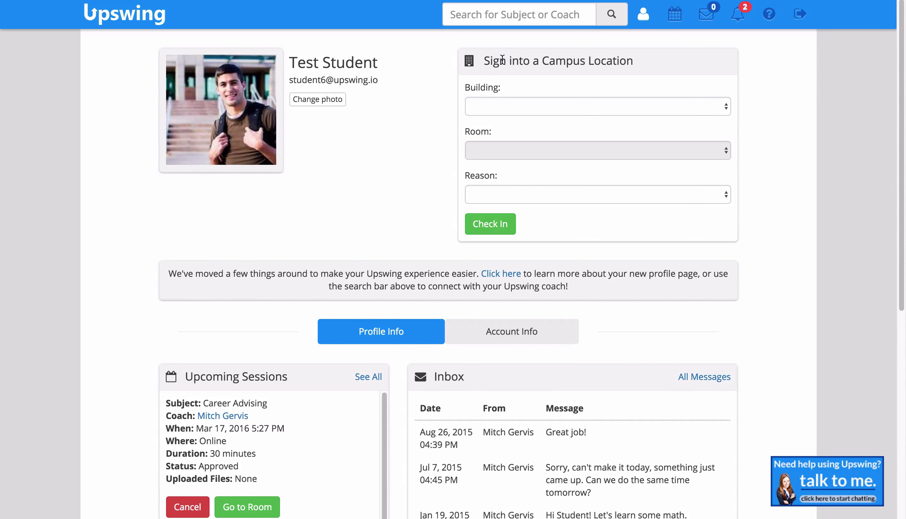
{"action": "triple_click", "coordinate": [503, 60]}
{"action": "double_click", "coordinate": [494, 60]}
{"action": "left_click", "coordinate": [494, 61]}
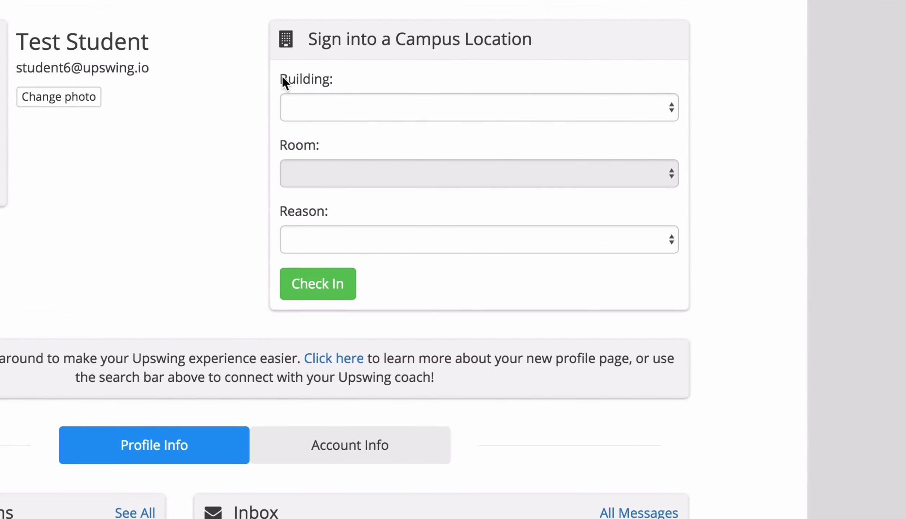
Step: Check the student in to Room 10 of the Learning Center with the reason See the Advisor
{"action": "left_click", "coordinate": [326, 105]}
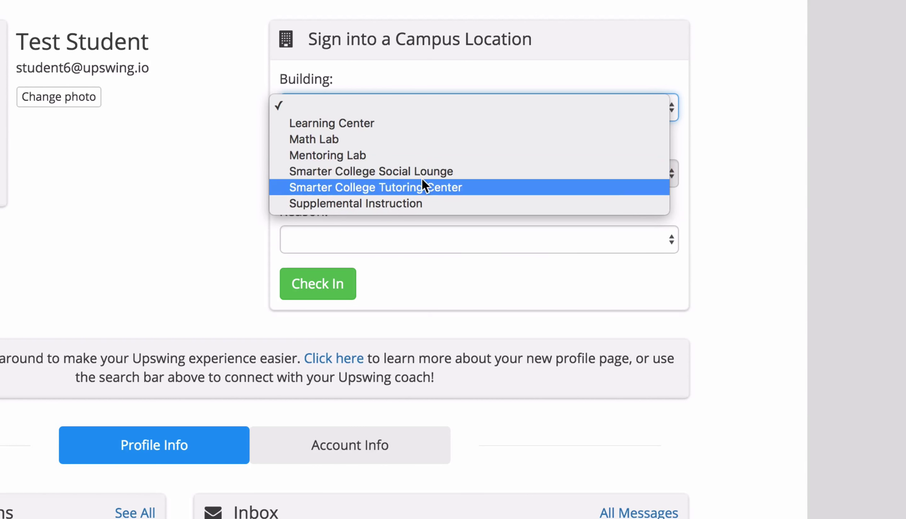
{"action": "left_click", "coordinate": [299, 123]}
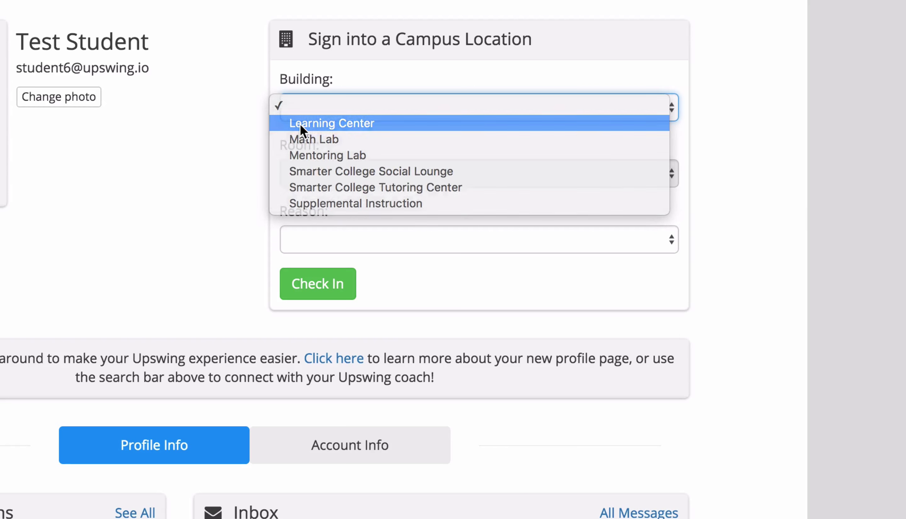
{"action": "left_click", "coordinate": [313, 171]}
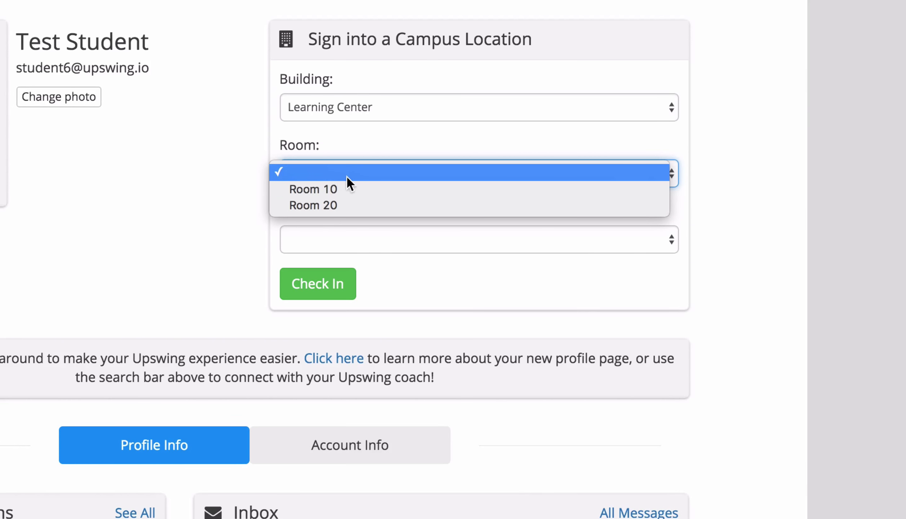
{"action": "left_click", "coordinate": [358, 189]}
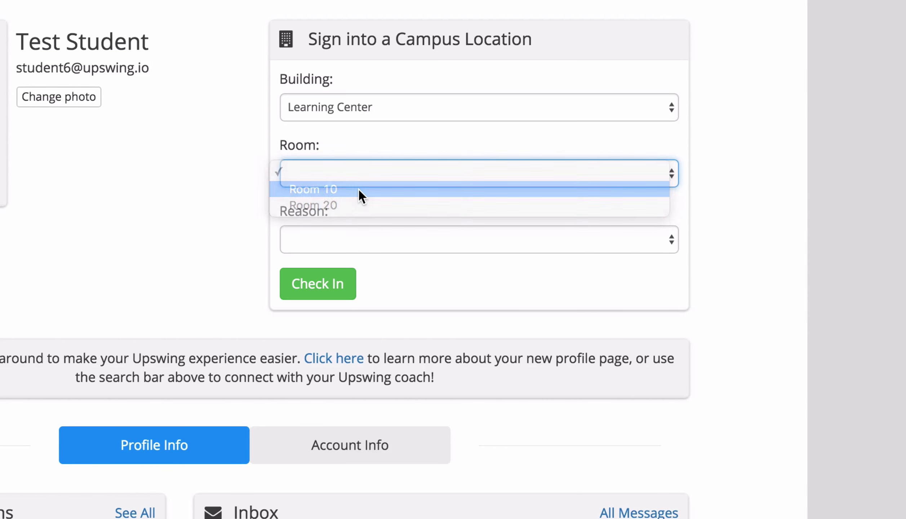
{"action": "left_click", "coordinate": [323, 237]}
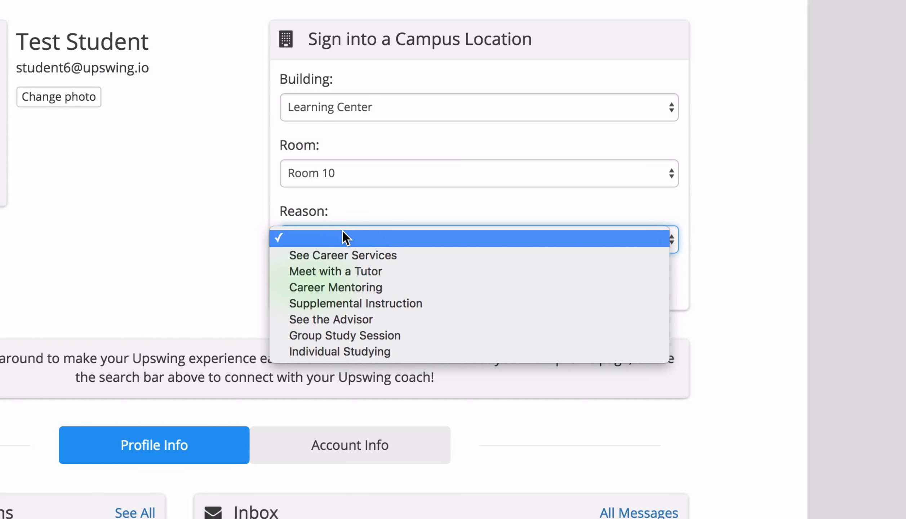
{"action": "left_click", "coordinate": [347, 323]}
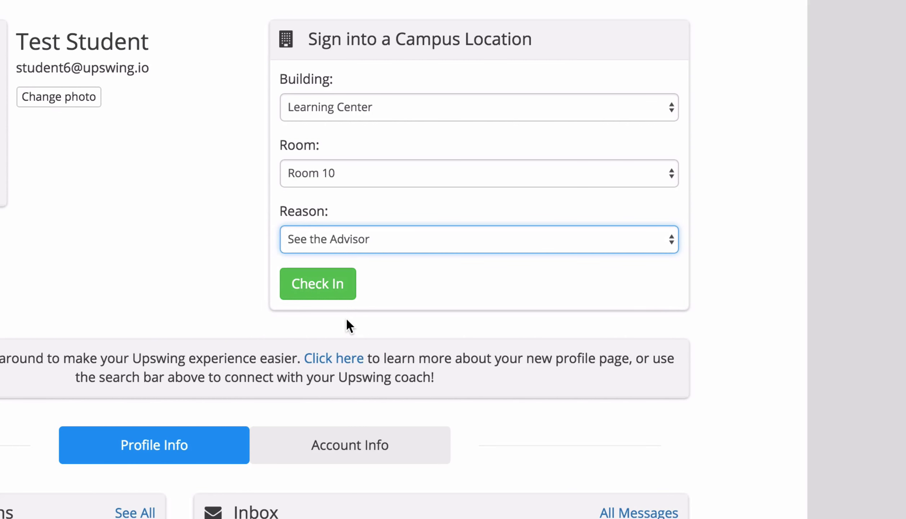
{"action": "left_click", "coordinate": [299, 284]}
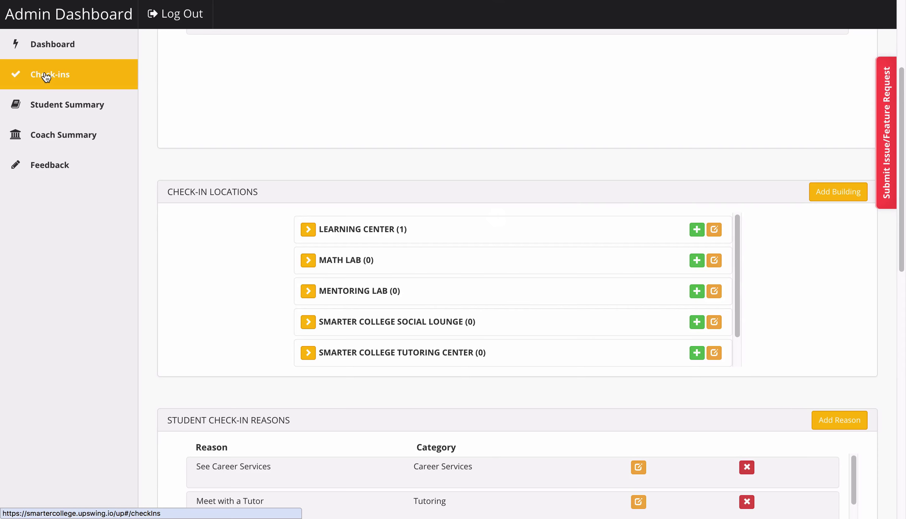
Step: In the admin dashboard's Check-ins page, examine the current check-in details, the check-in locations and the student check-in reasons
{"action": "left_click", "coordinate": [44, 75]}
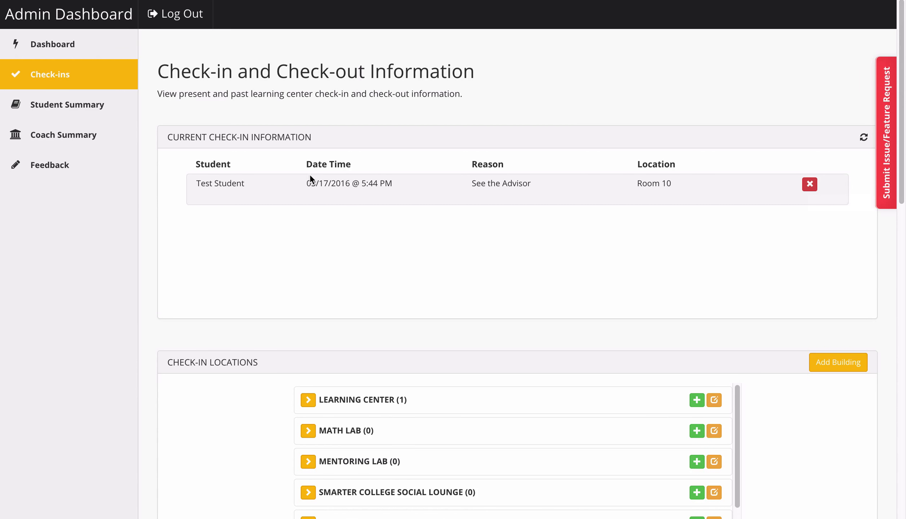
{"action": "left_click_drag", "start_coordinate": [318, 183], "coordinate": [604, 185]}
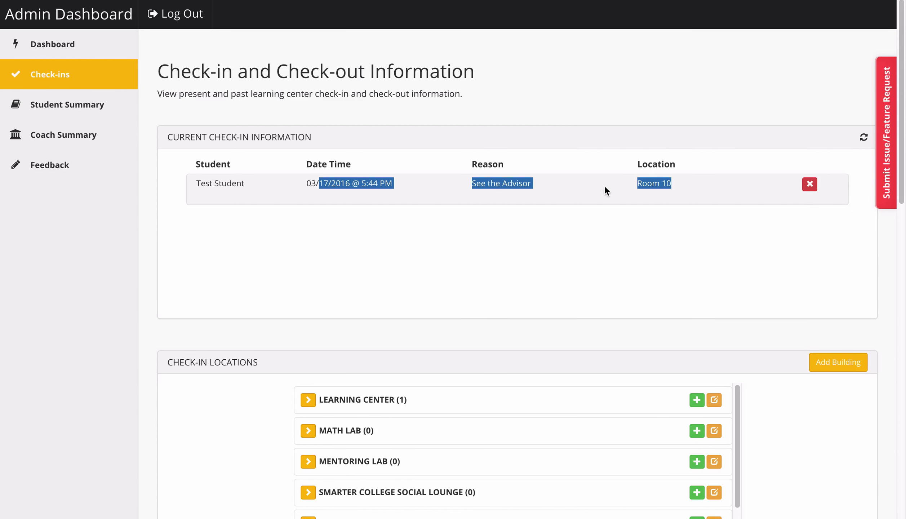
{"action": "left_click", "coordinate": [593, 183]}
{"action": "scroll", "coordinate": [593, 184], "scroll_direction": "down", "scroll_amount": 5}
{"action": "scroll", "coordinate": [391, 227], "scroll_direction": "down", "scroll_amount": 3}
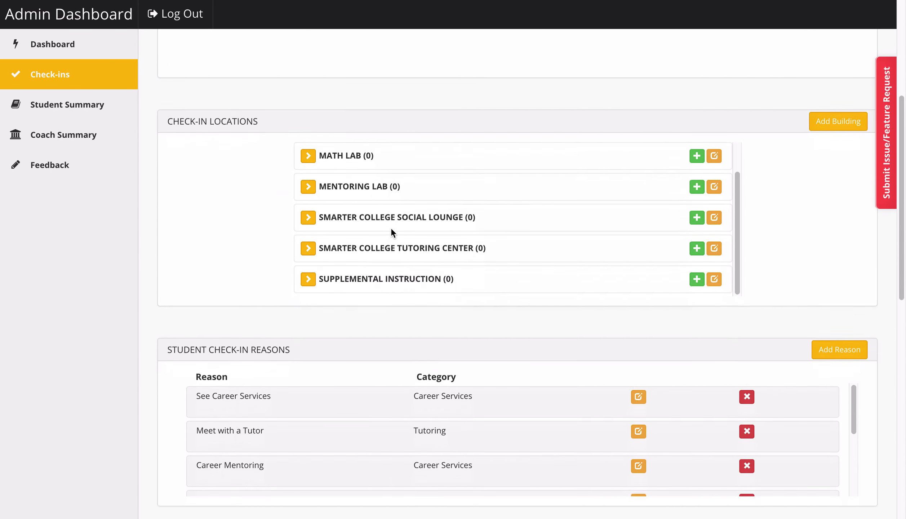
{"action": "scroll", "coordinate": [391, 227], "scroll_direction": "up", "scroll_amount": 3}
{"action": "scroll", "coordinate": [391, 229], "scroll_direction": "up", "scroll_amount": 1}
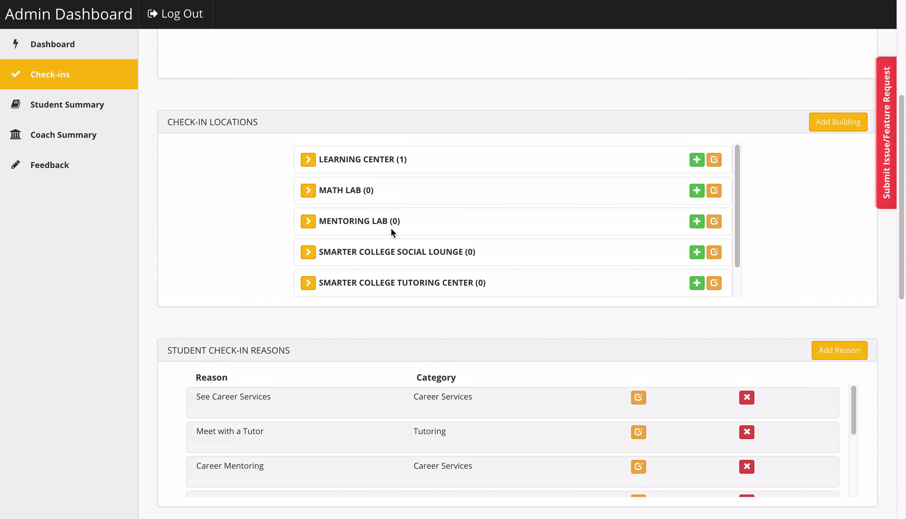
{"action": "scroll", "coordinate": [392, 229], "scroll_direction": "down", "scroll_amount": 8}
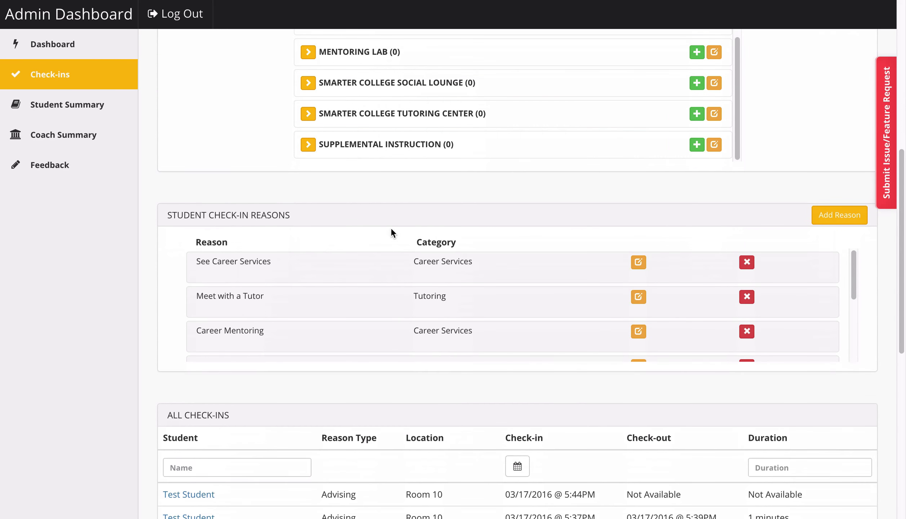
Step: Review the student check-in reasons and the All Check-ins list, and filter the list to check-ins from 2016-03-18 to 2016-03-18
{"action": "scroll", "coordinate": [109, 220], "scroll_direction": "down", "scroll_amount": 3}
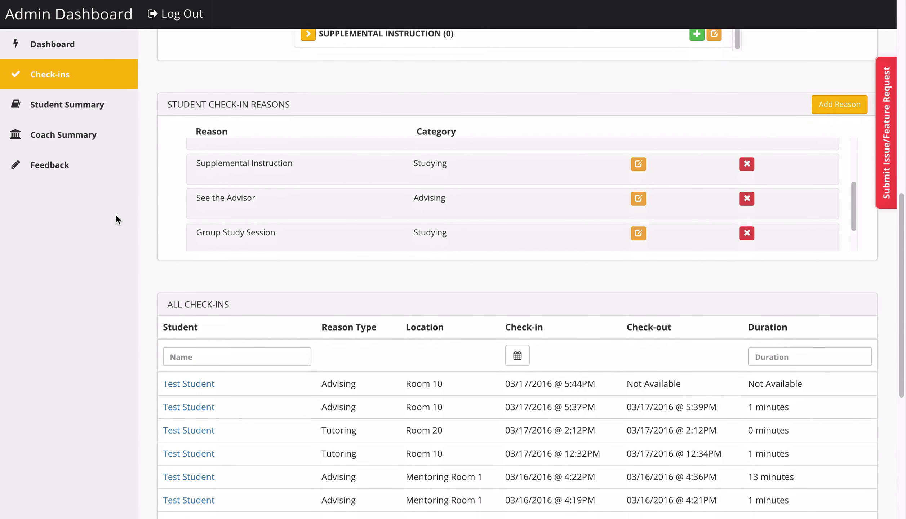
{"action": "scroll", "coordinate": [265, 193], "scroll_direction": "down", "scroll_amount": 2}
{"action": "scroll", "coordinate": [267, 190], "scroll_direction": "down", "scroll_amount": 5}
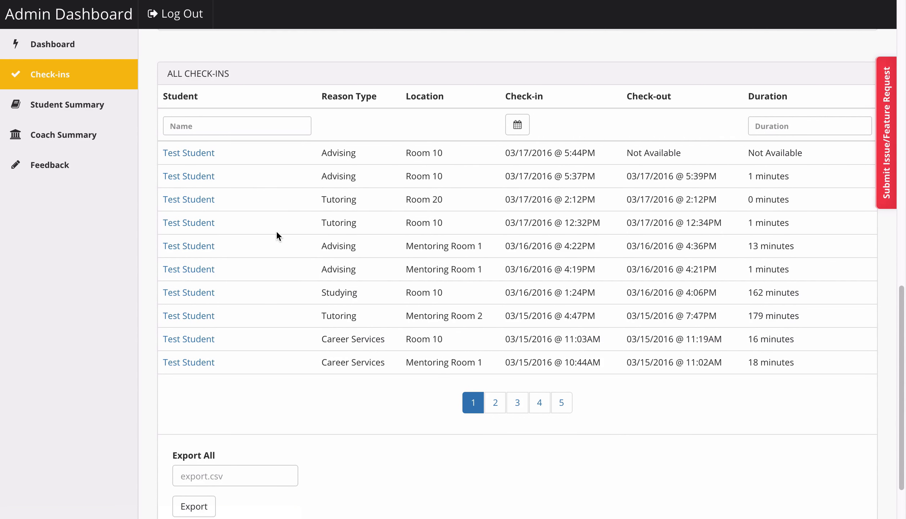
{"action": "left_click", "coordinate": [522, 124]}
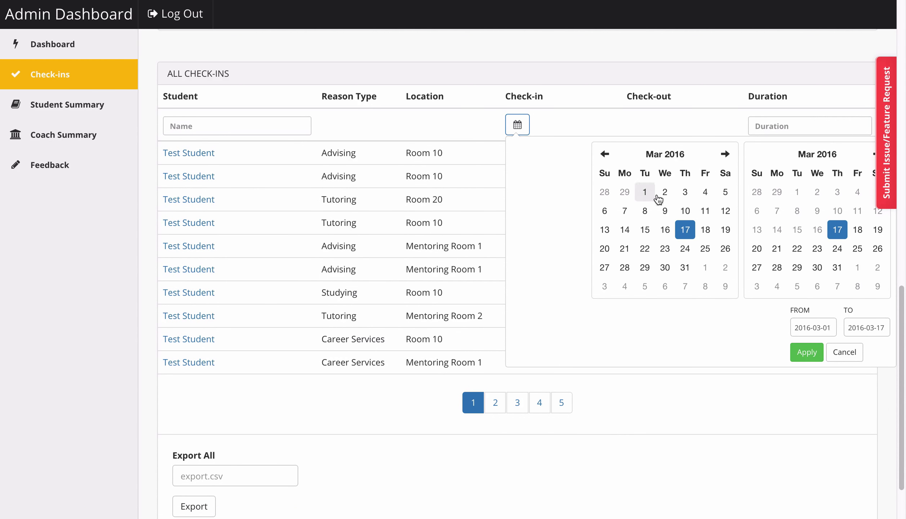
{"action": "left_click", "coordinate": [704, 233]}
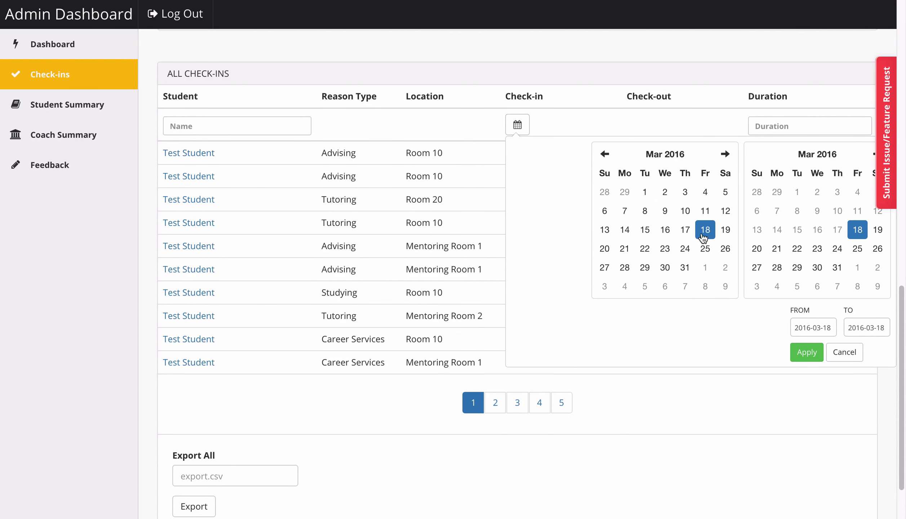
{"action": "left_click", "coordinate": [806, 352]}
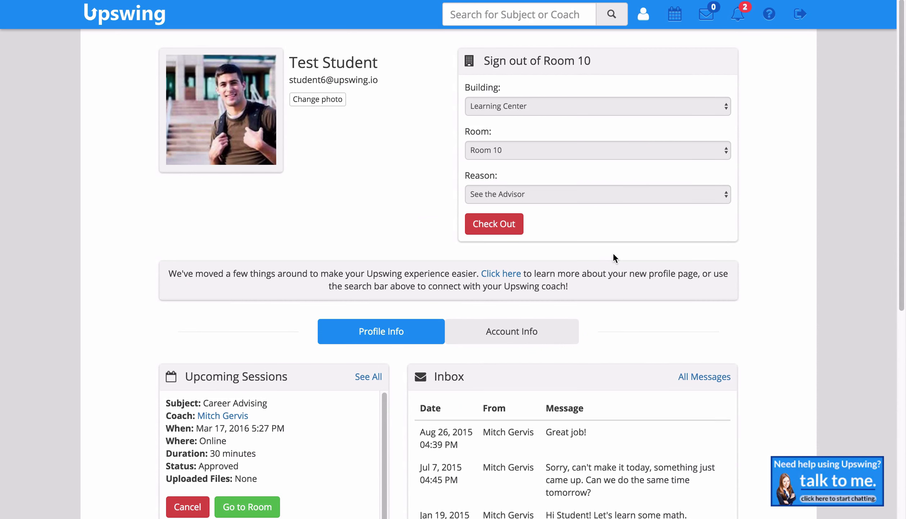
Step: On the student's Upswing profile page, check the student out of Room 10 in the Learning Center
{"action": "left_click", "coordinate": [487, 227]}
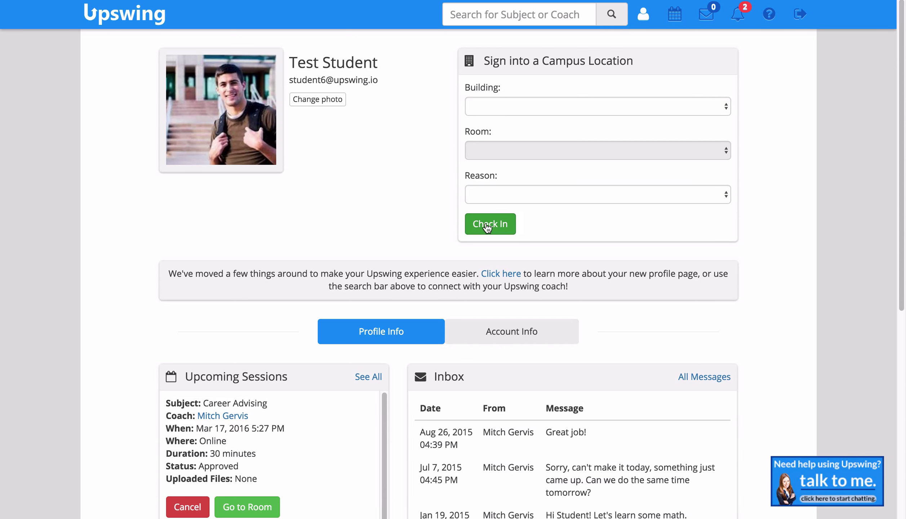